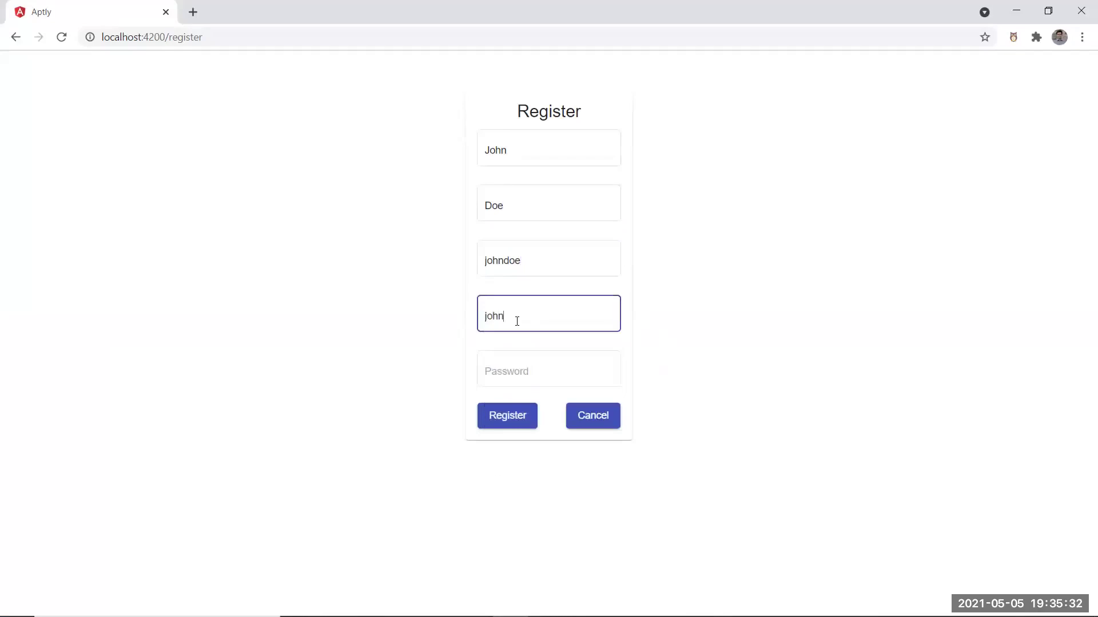
Enter the account's e-mail address and password, then submit the Register form
{"action": "left_click", "coordinate": [515, 371]}
{"action": "type", "text": "passw"}
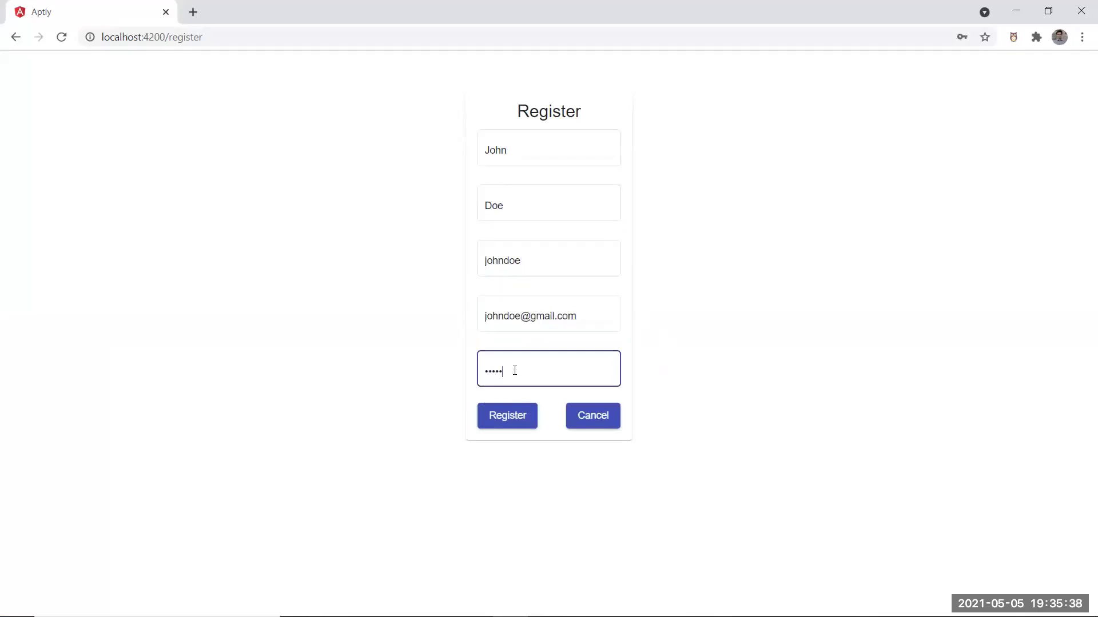
{"action": "left_click", "coordinate": [520, 416]}
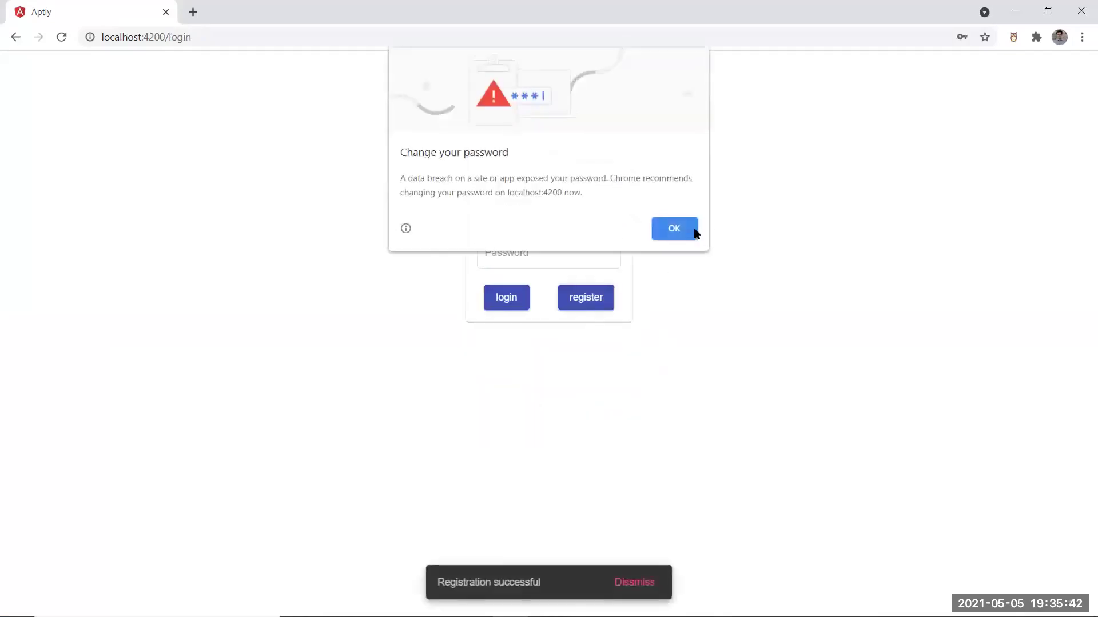
Dismiss Chrome's password warning and log in with the new username and password
{"action": "left_click", "coordinate": [695, 231]}
{"action": "left_click", "coordinate": [555, 195]}
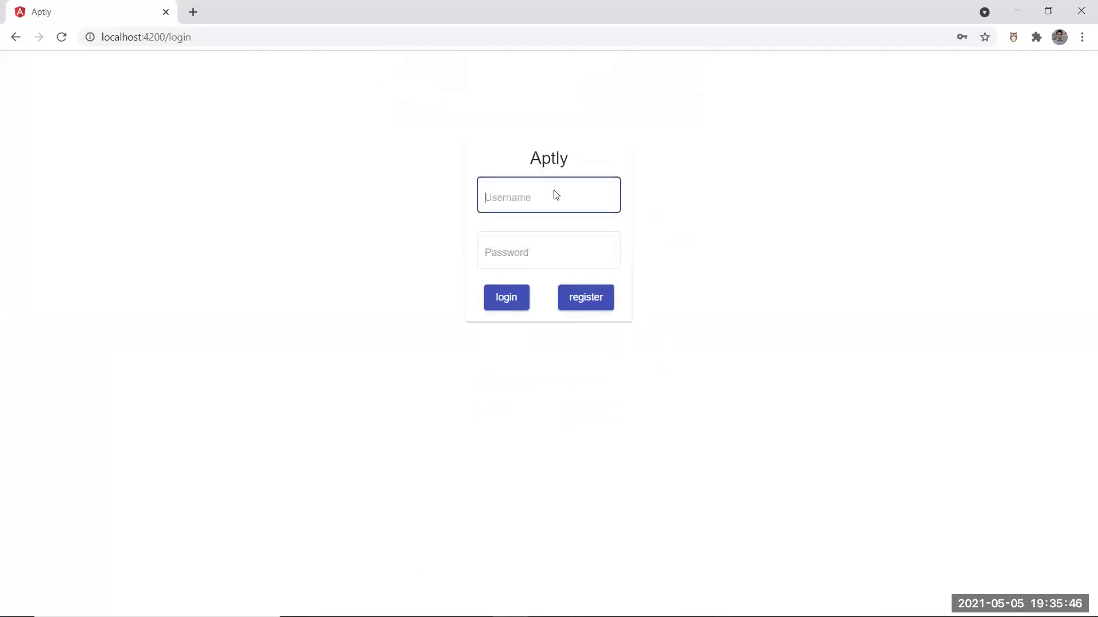
{"action": "type", "text": "johndoe"}
{"action": "left_click", "coordinate": [547, 264]}
{"action": "type", "text": "pas"}
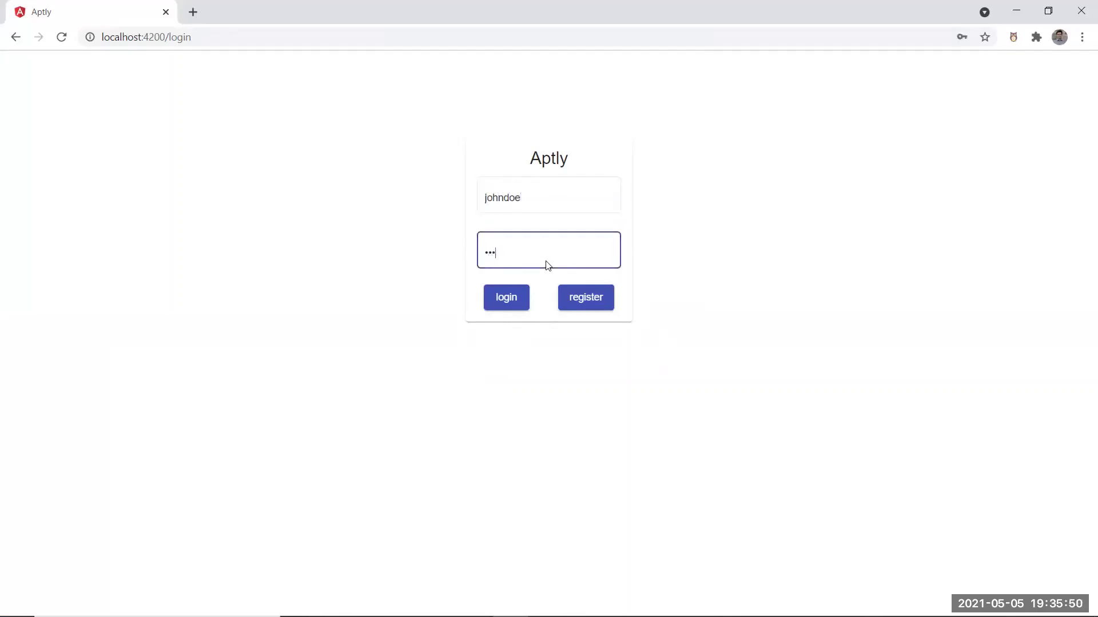
{"action": "left_click", "coordinate": [517, 300]}
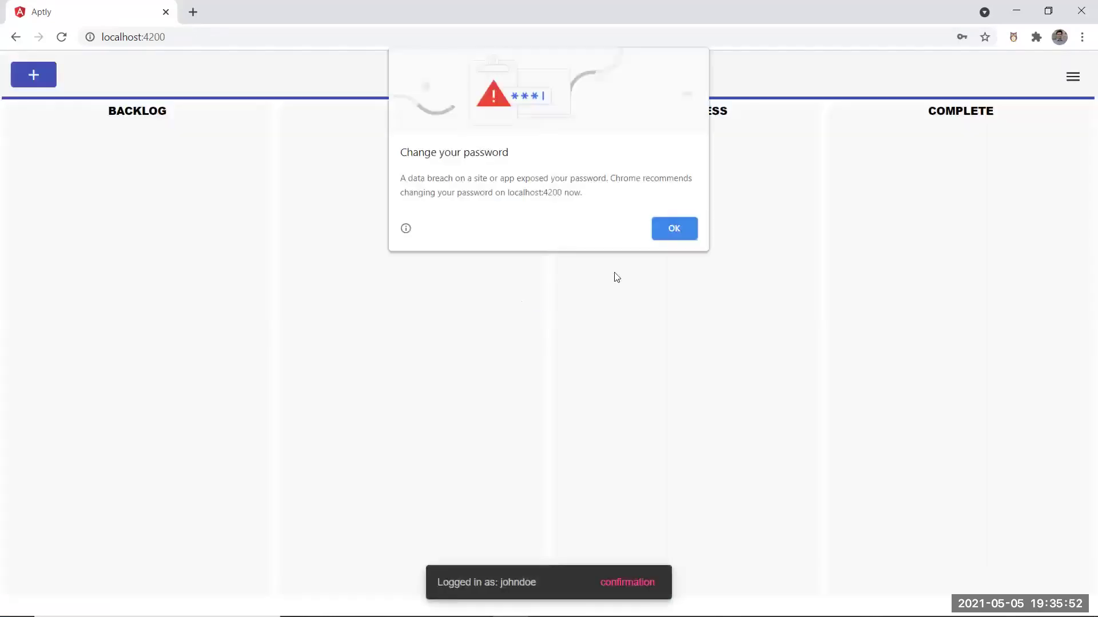
Close the password warning again and check the account menu on the empty Dashboard
{"action": "left_click", "coordinate": [690, 221]}
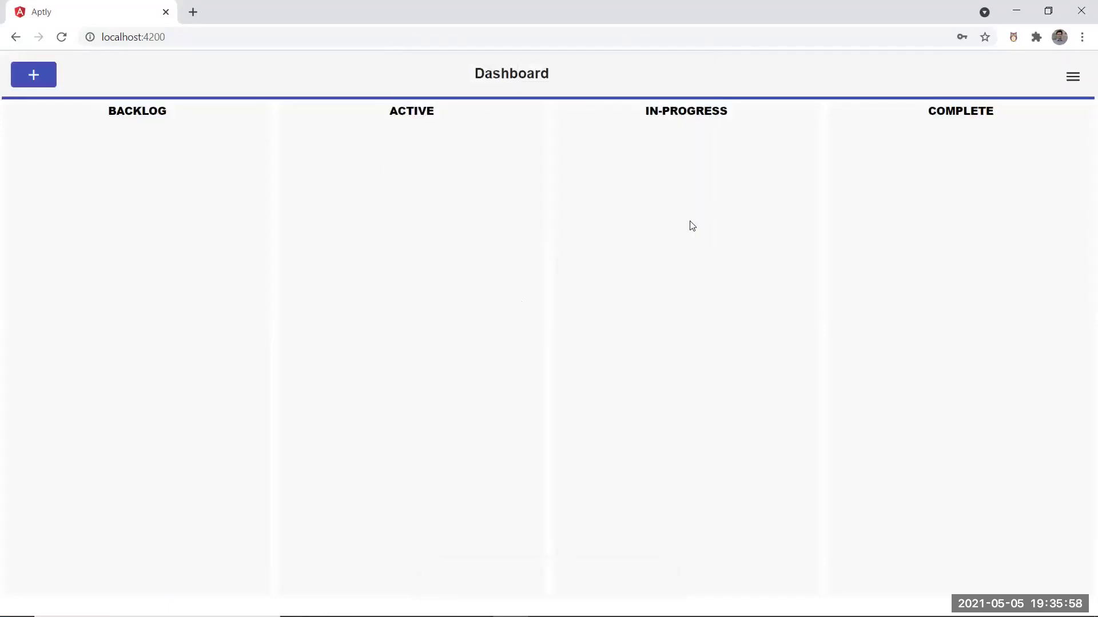
{"action": "left_click", "coordinate": [1062, 86]}
{"action": "left_click", "coordinate": [890, 228]}
{"action": "left_click", "coordinate": [1072, 86]}
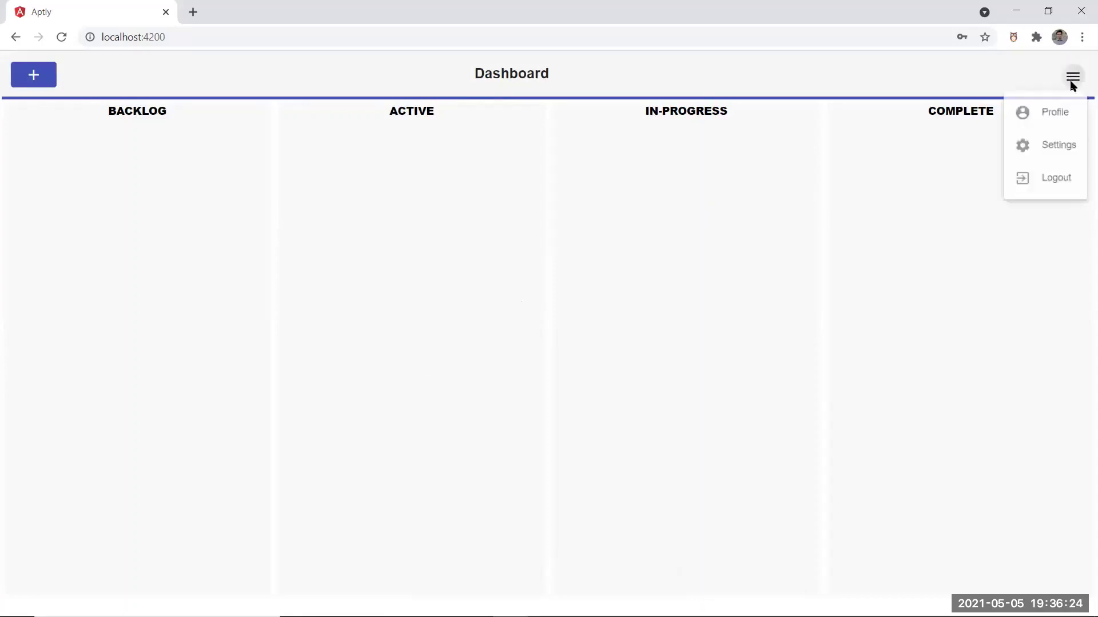
{"action": "left_click", "coordinate": [1058, 114]}
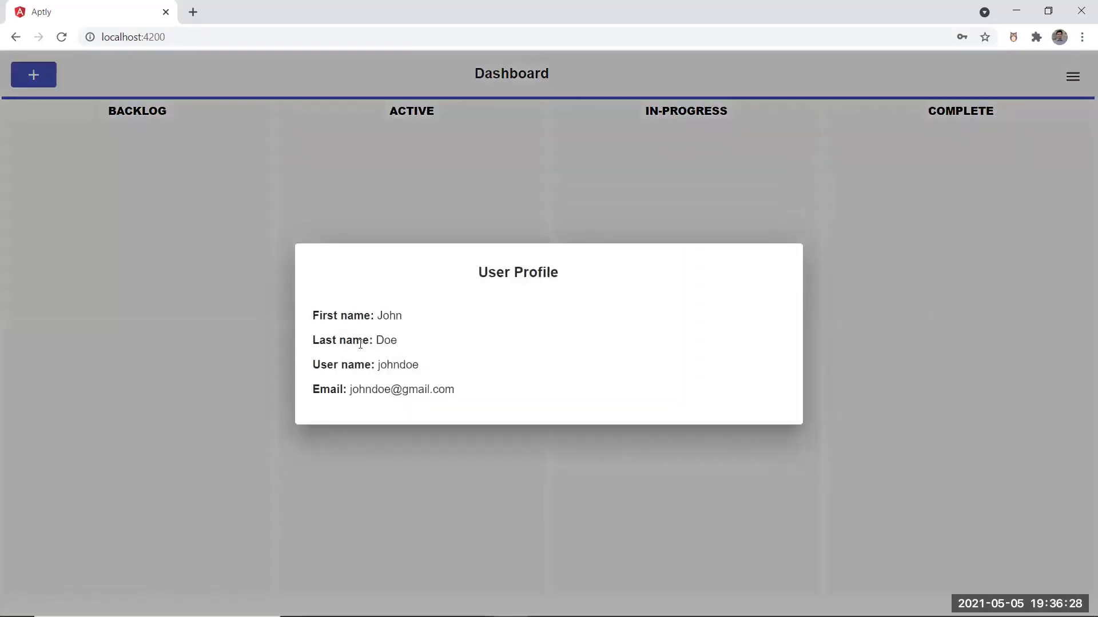
{"action": "left_click", "coordinate": [845, 326]}
{"action": "left_click", "coordinate": [1074, 83]}
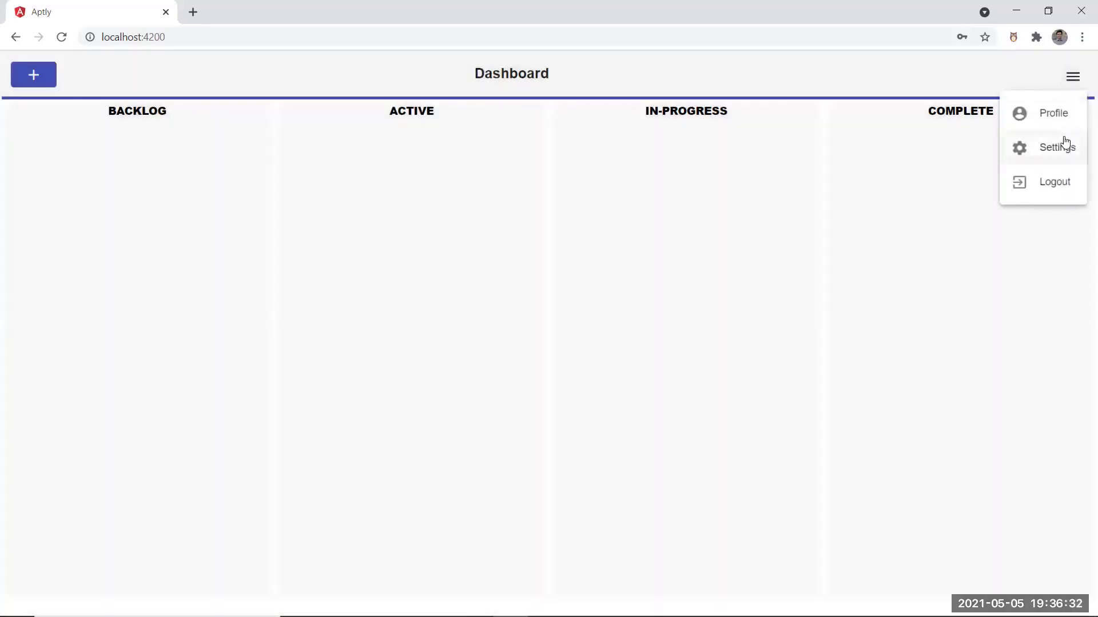
Add the labels Planning, Buy and Important in Settings, then close the dialog
{"action": "left_click", "coordinate": [1066, 142]}
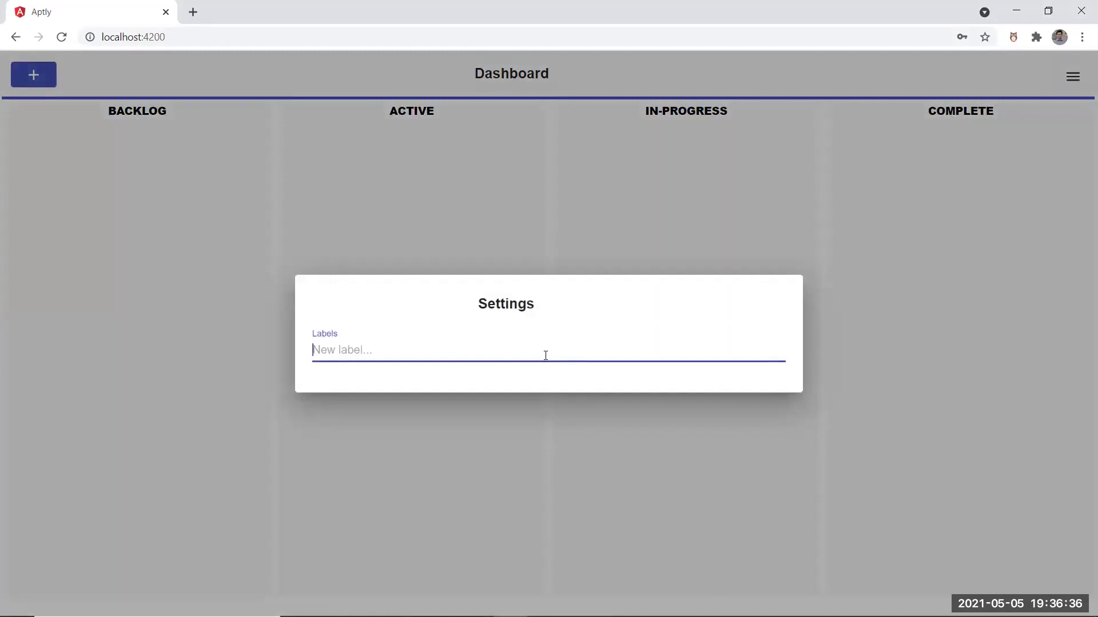
{"action": "type", "text": "Planning"}
{"action": "key", "text": "Return"}
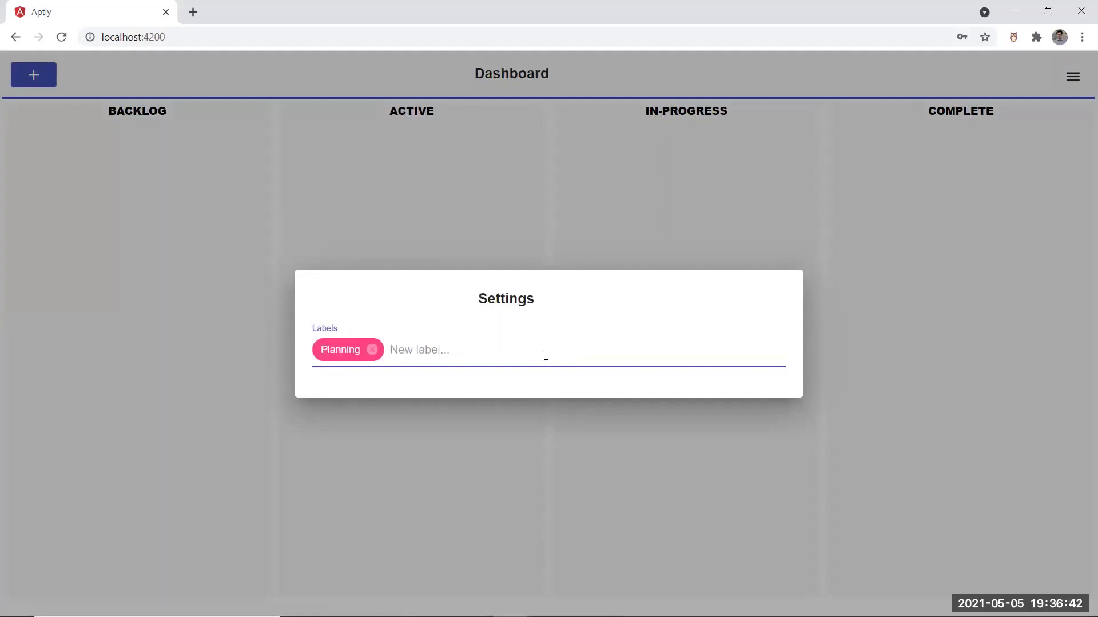
{"action": "type", "text": "Buy"}
{"action": "key", "text": "Return"}
{"action": "type", "text": "Importa"}
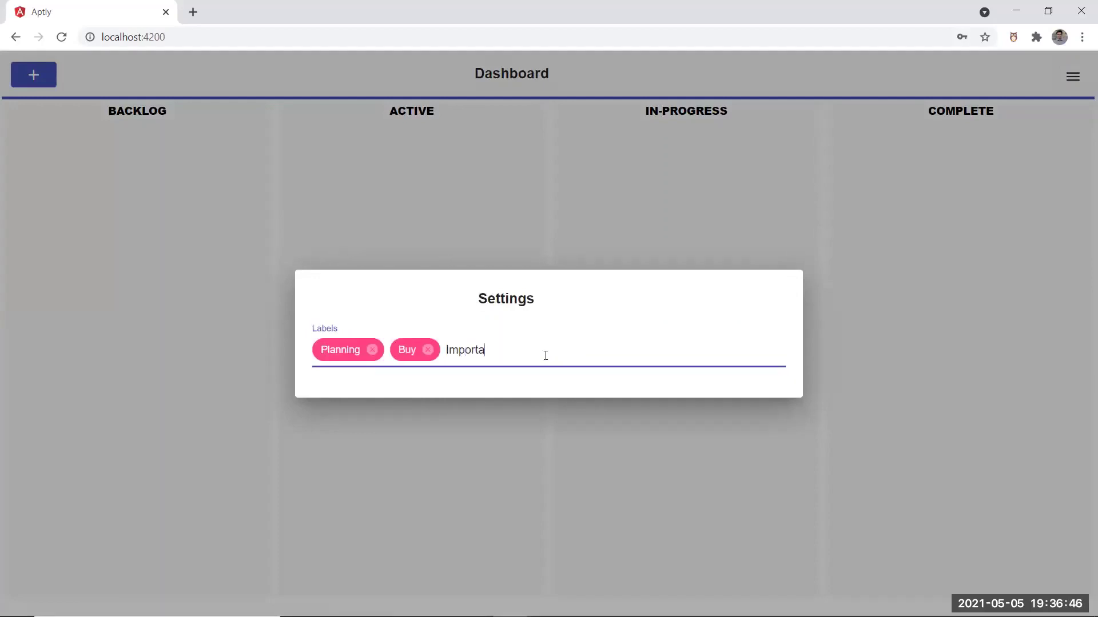
{"action": "type", "text": "nt"}
{"action": "key", "text": "Return"}
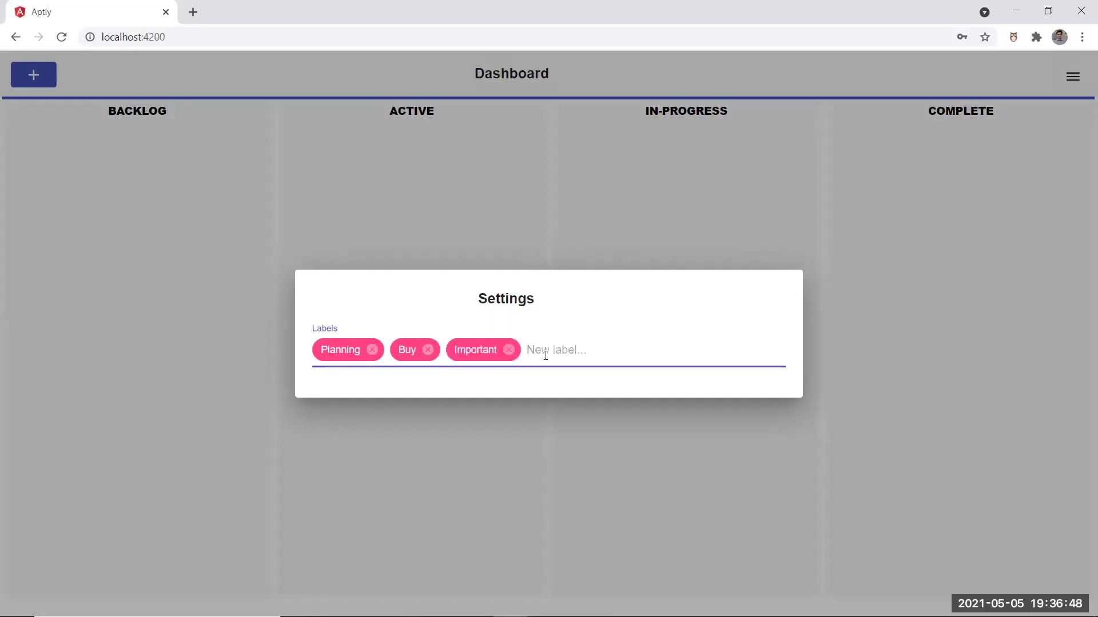
{"action": "left_click", "coordinate": [525, 451]}
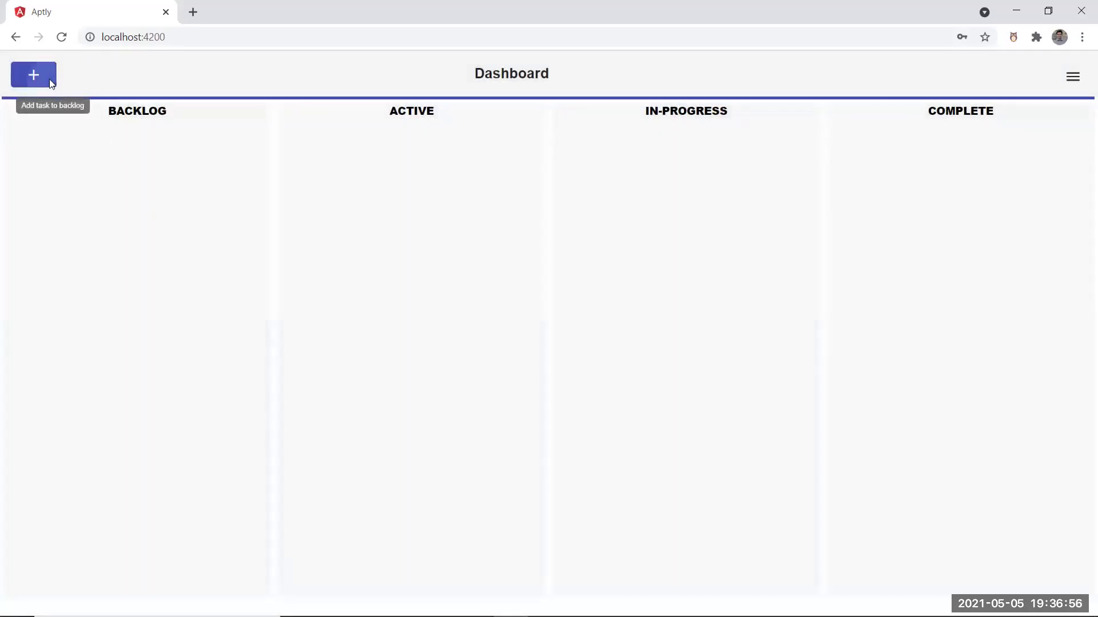
{"action": "left_click", "coordinate": [50, 80]}
Title the new task 'Plan Garden layout' and describe it as planning the garden layout
{"action": "left_click", "coordinate": [413, 235]}
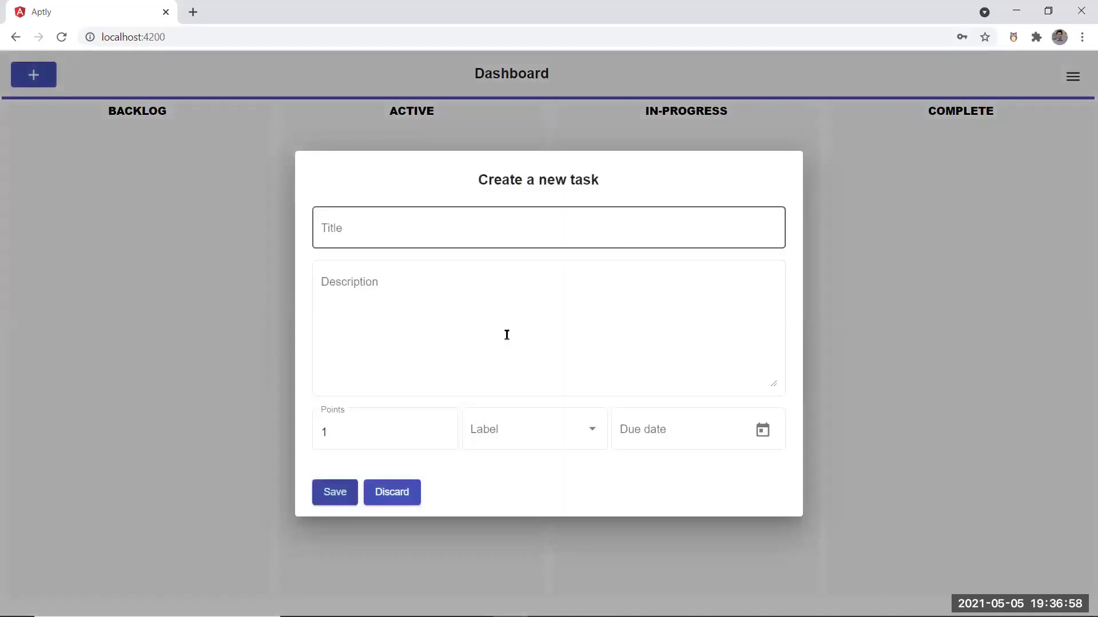
{"action": "left_click", "coordinate": [424, 227]}
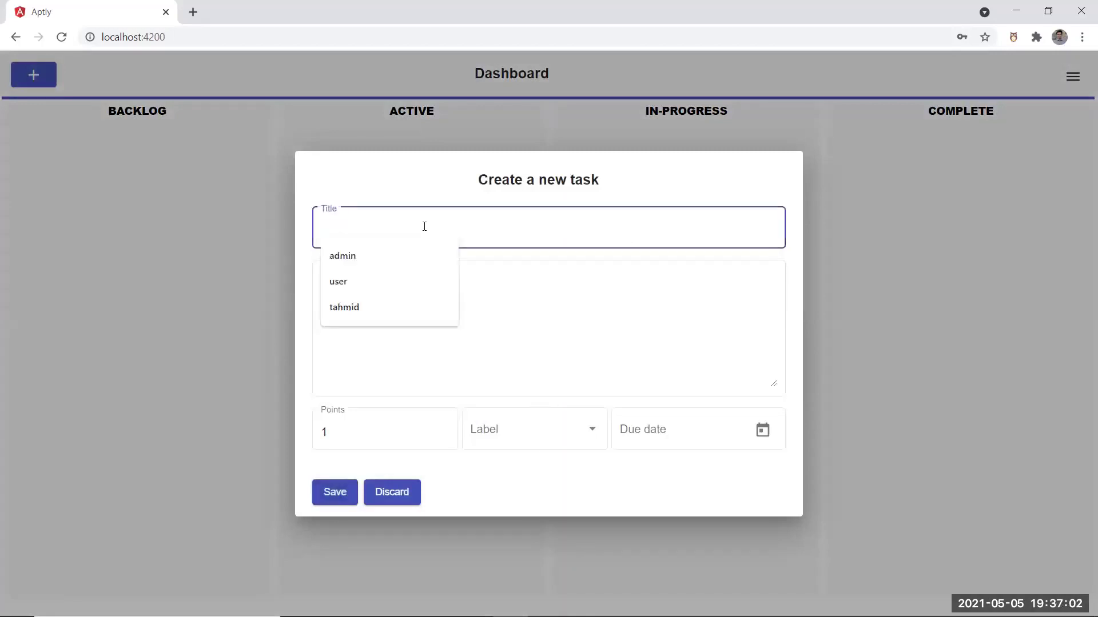
{"action": "left_click", "coordinate": [519, 318]}
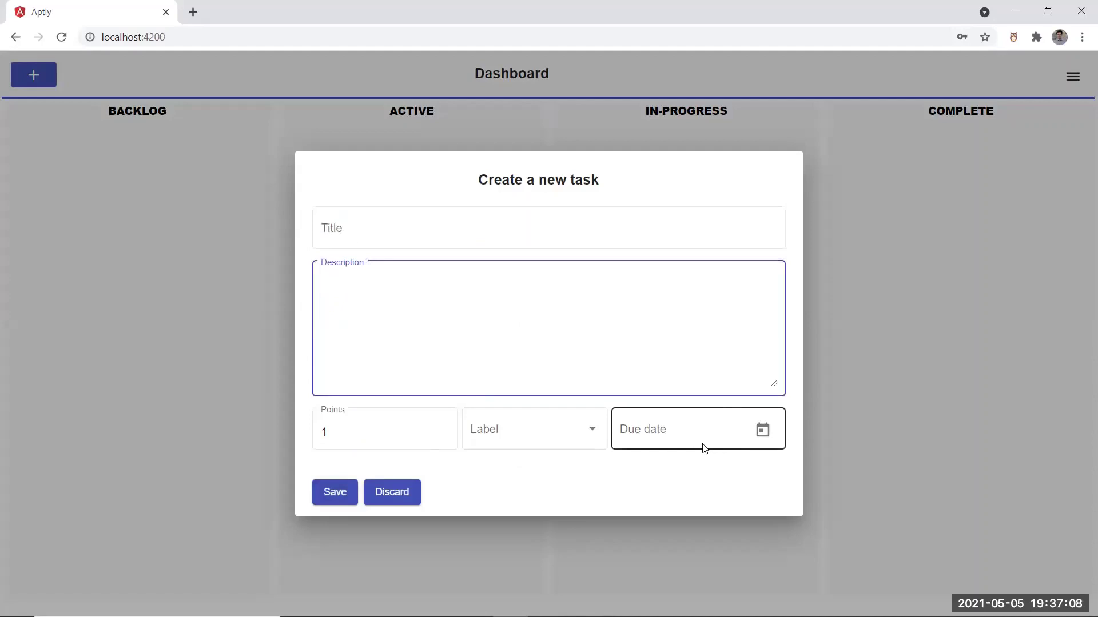
{"action": "left_click", "coordinate": [473, 229]}
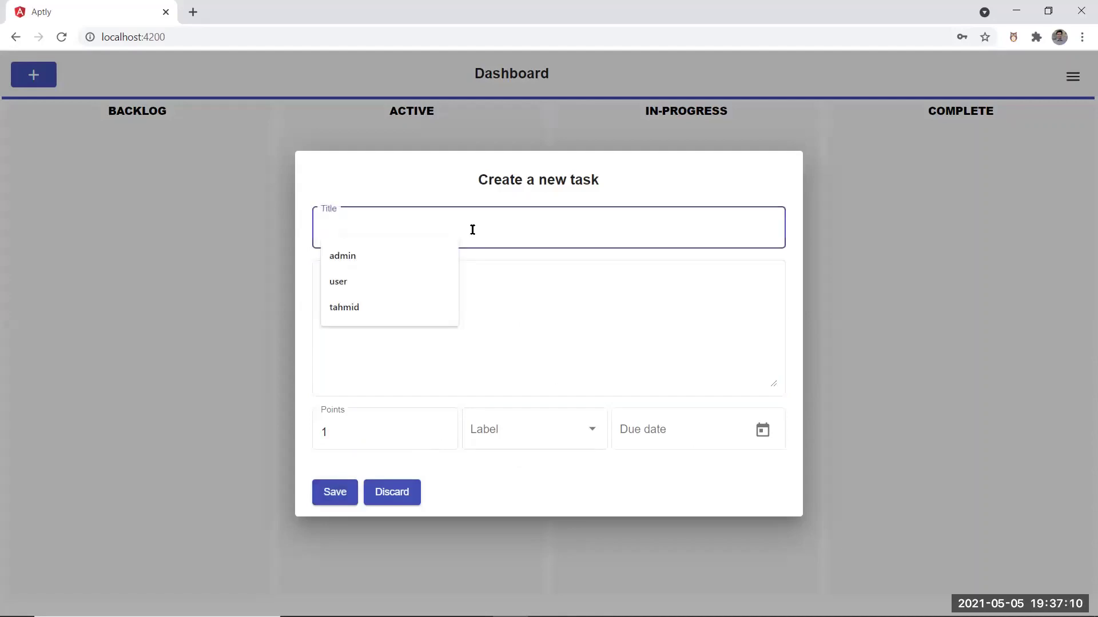
{"action": "type", "text": "Plan Garden a"}
{"action": "type", "text": "ayout"}
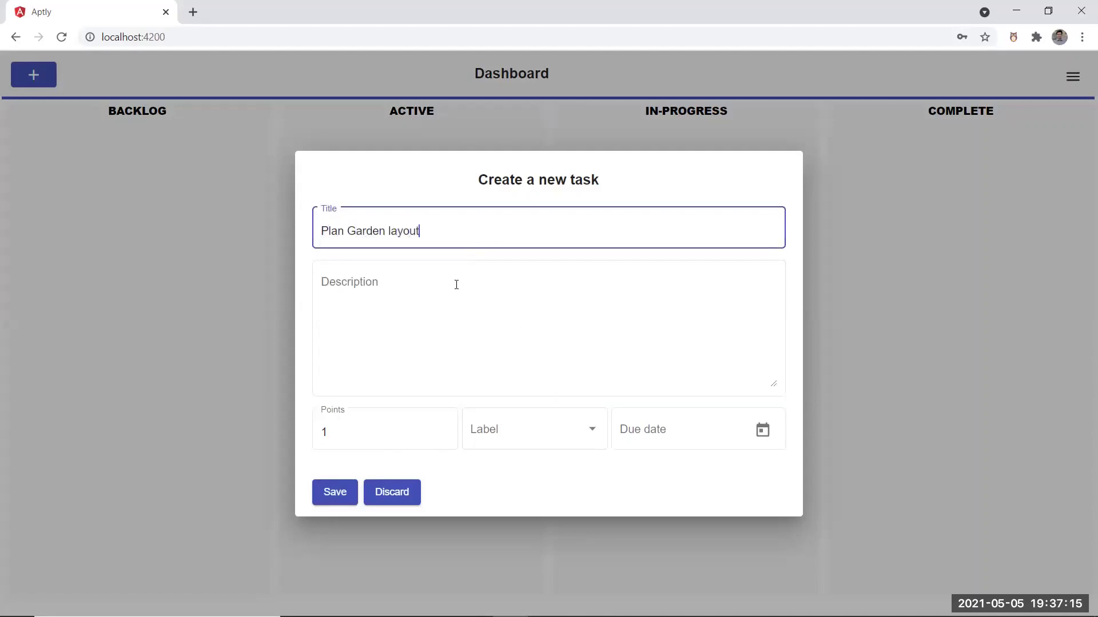
{"action": "left_click", "coordinate": [455, 286]}
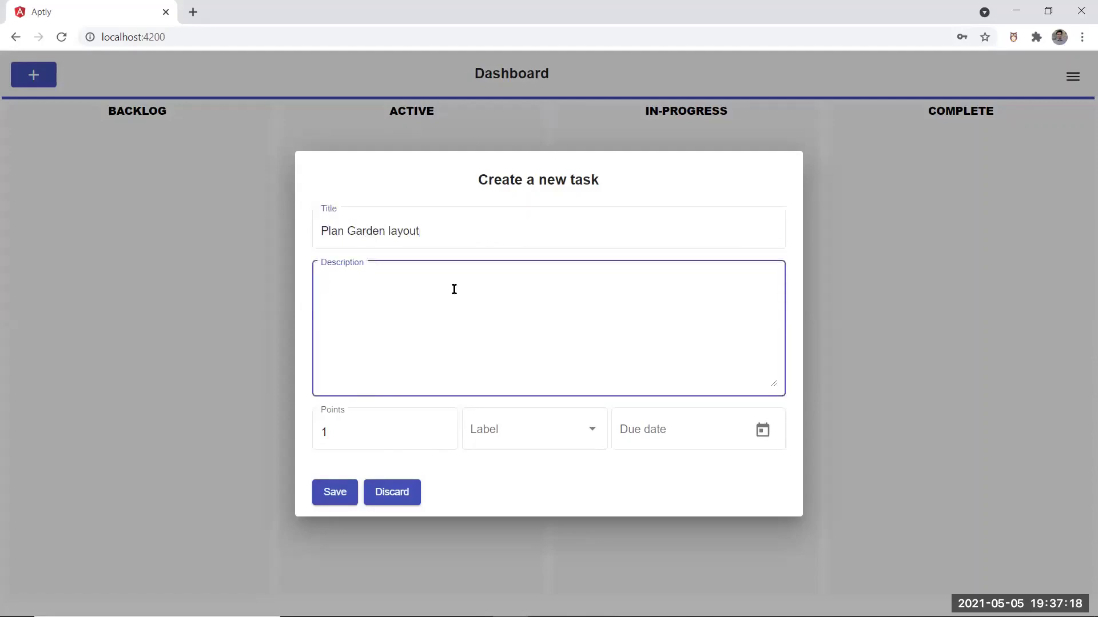
{"action": "type", "text": "Plan a layput fo"}
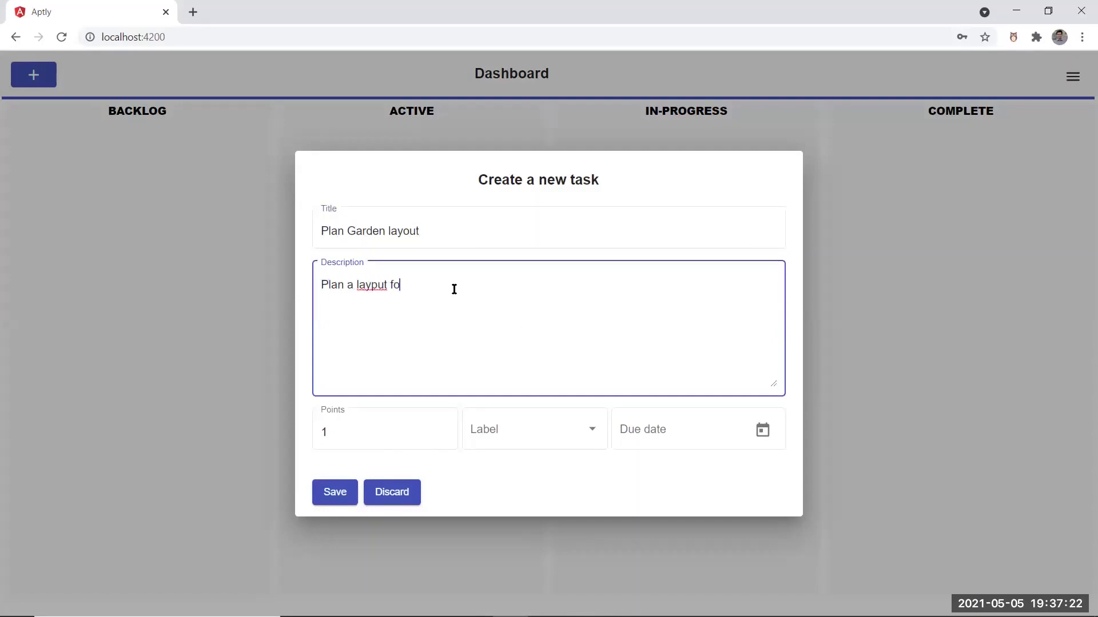
{"action": "key", "text": "BackSpace"}
{"action": "key", "text": "BackSpace"}
{"action": "key", "text": "BackSpace"}
{"action": "key", "text": "BackSpace"}
{"action": "key", "text": "BackSpace"}
{"action": "type", "text": "out for my gard"}
{"action": "type", "text": "ep"}
{"action": "key", "text": "BackSpace"}
Give the task 3 points, the Planning label and due date May 6, 2021, then save
{"action": "left_click", "coordinate": [422, 430]}
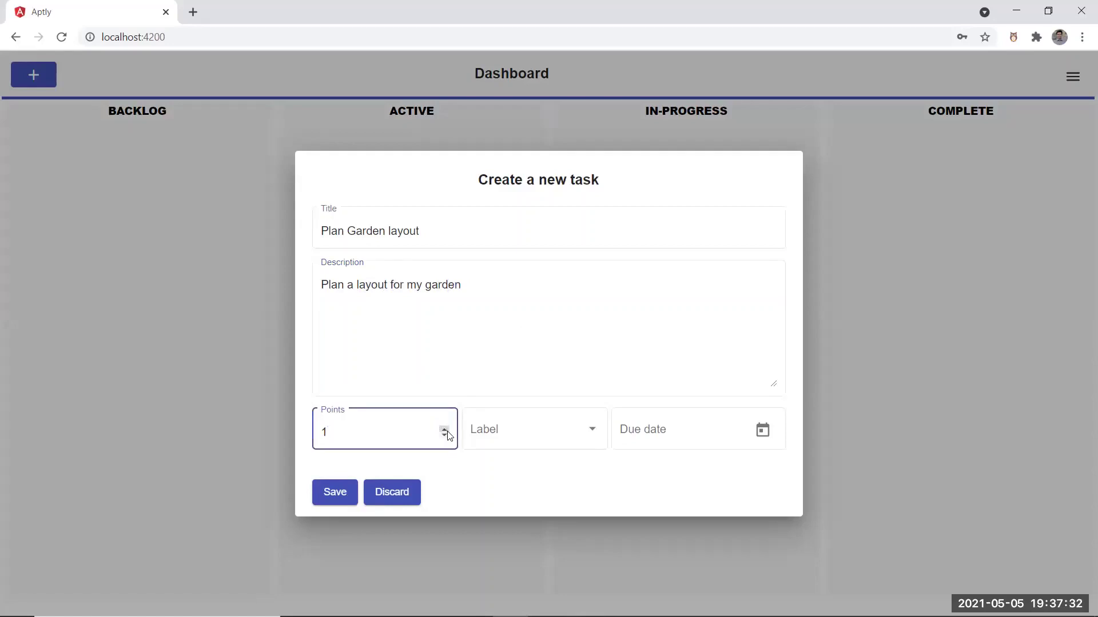
{"action": "left_click", "coordinate": [447, 430]}
{"action": "left_click", "coordinate": [505, 445]}
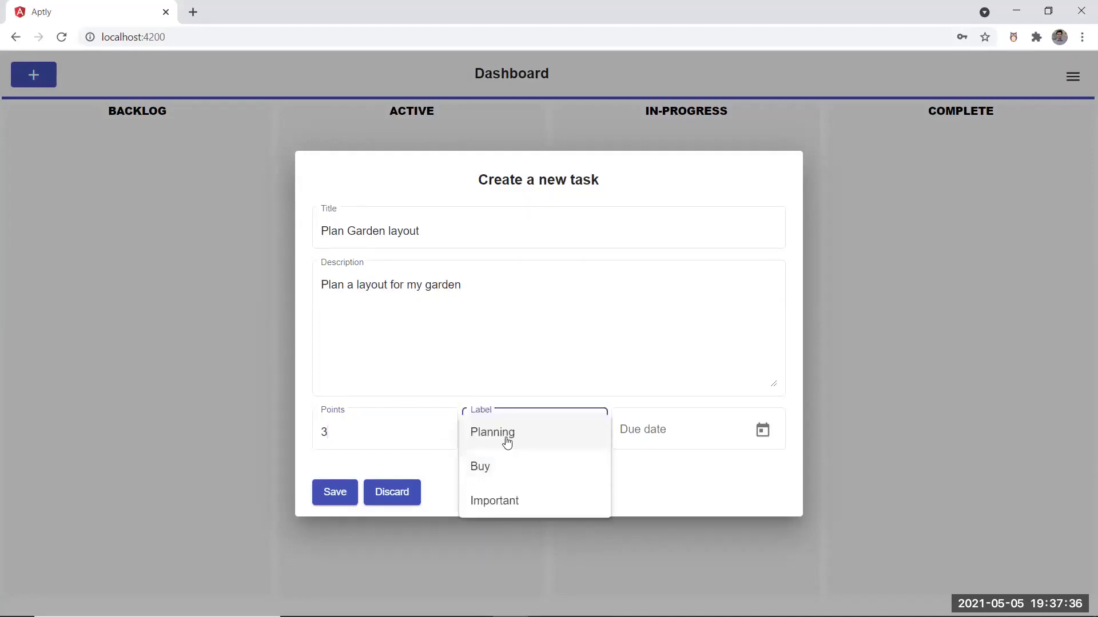
{"action": "left_click", "coordinate": [507, 442]}
{"action": "left_click", "coordinate": [763, 430]}
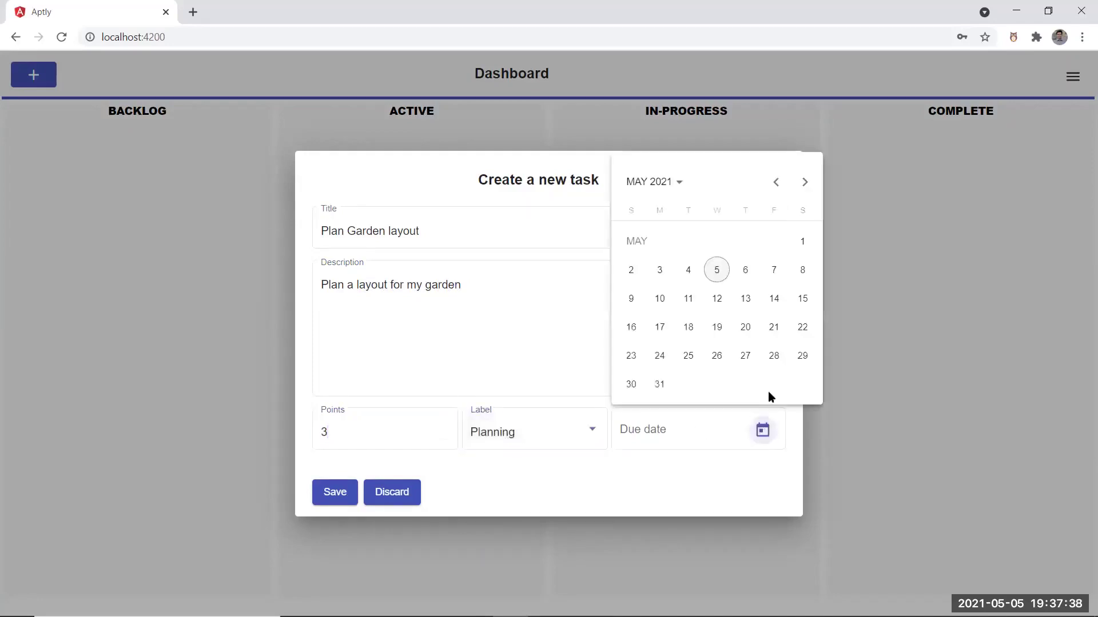
{"action": "left_click", "coordinate": [747, 274]}
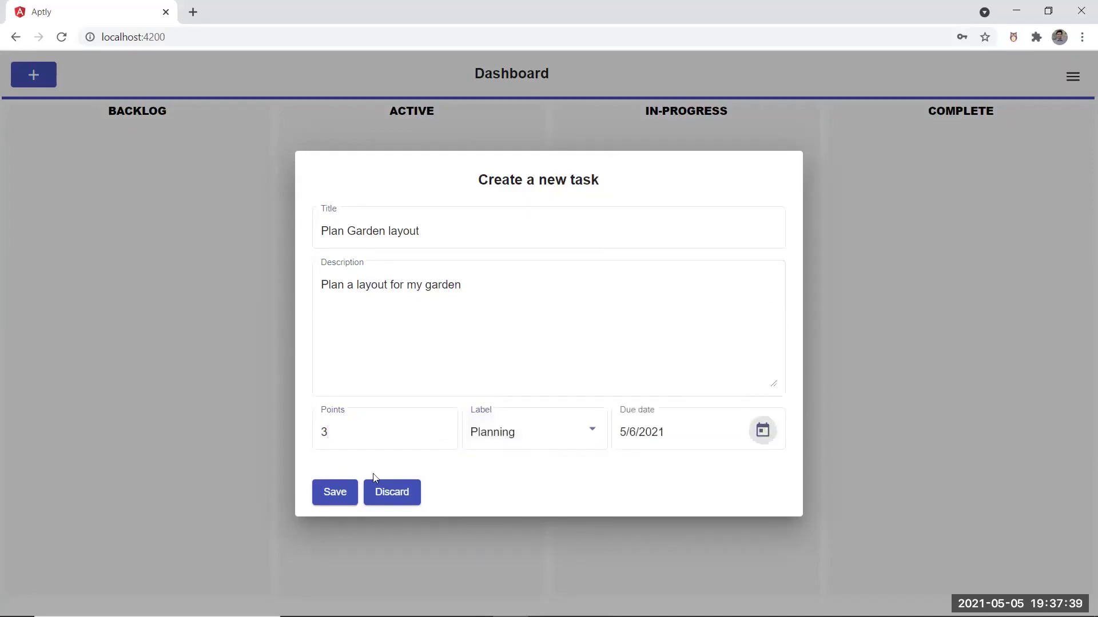
{"action": "left_click", "coordinate": [343, 490]}
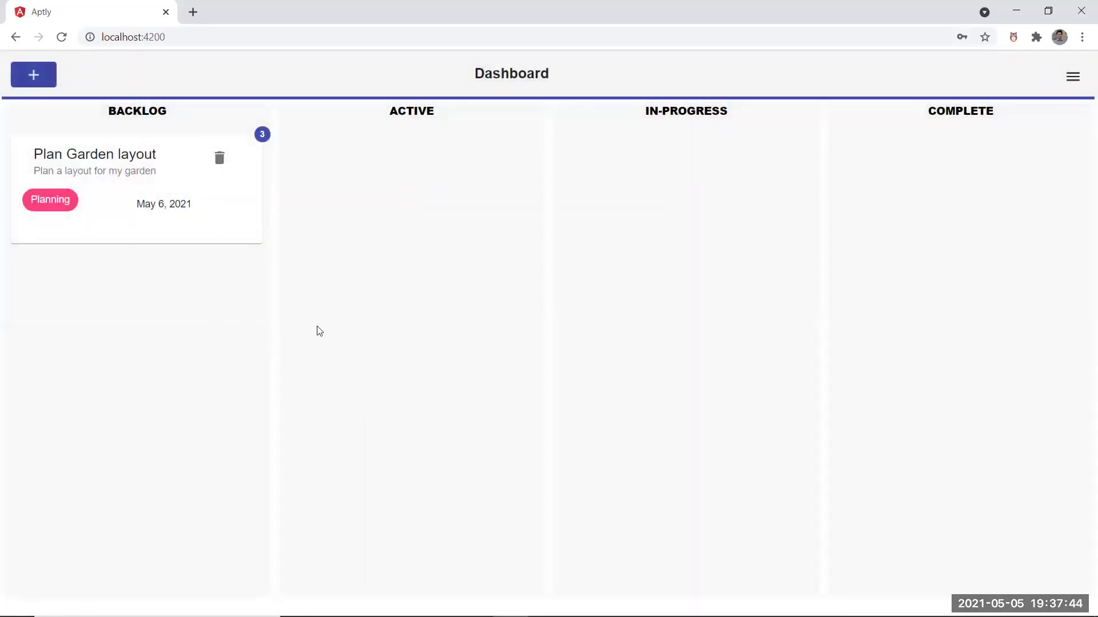
{"action": "left_click", "coordinate": [46, 74]}
Add a Backlog task 'Decide plants to buy' with the Buy label
{"action": "left_click", "coordinate": [447, 234]}
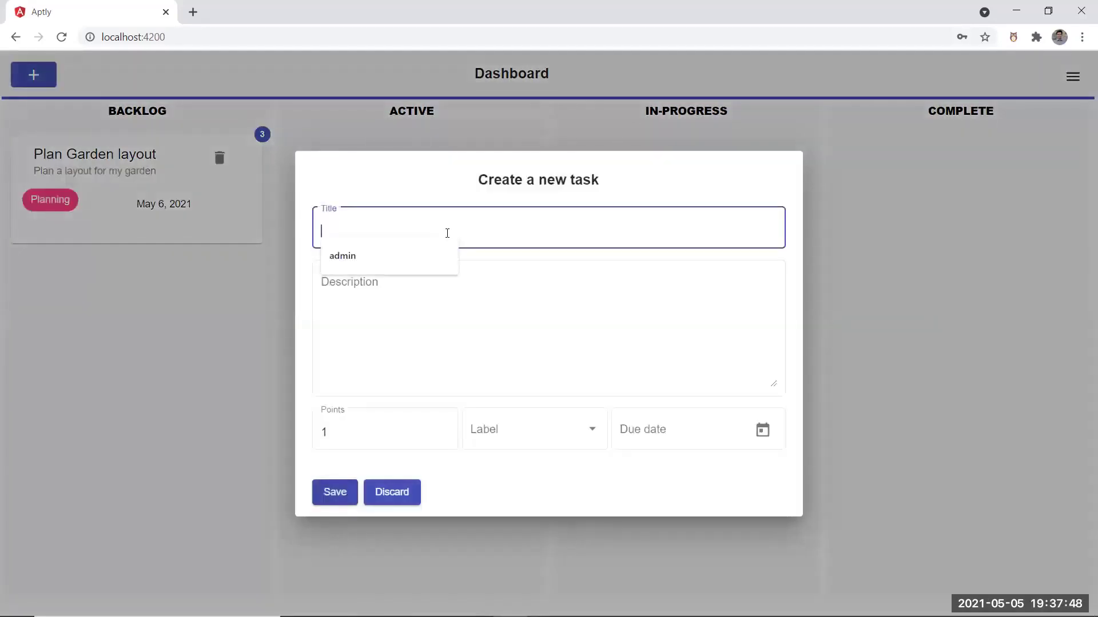
{"action": "type", "text": "Decide plant"}
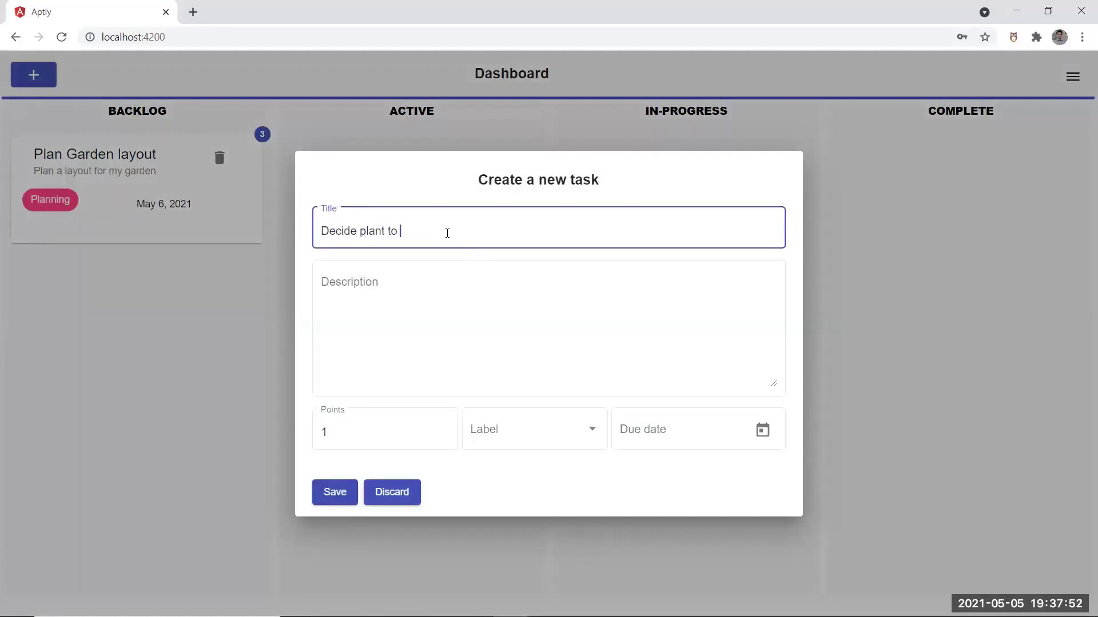
{"action": "type", "text": "s to buy"}
{"action": "left_click", "coordinate": [383, 433]}
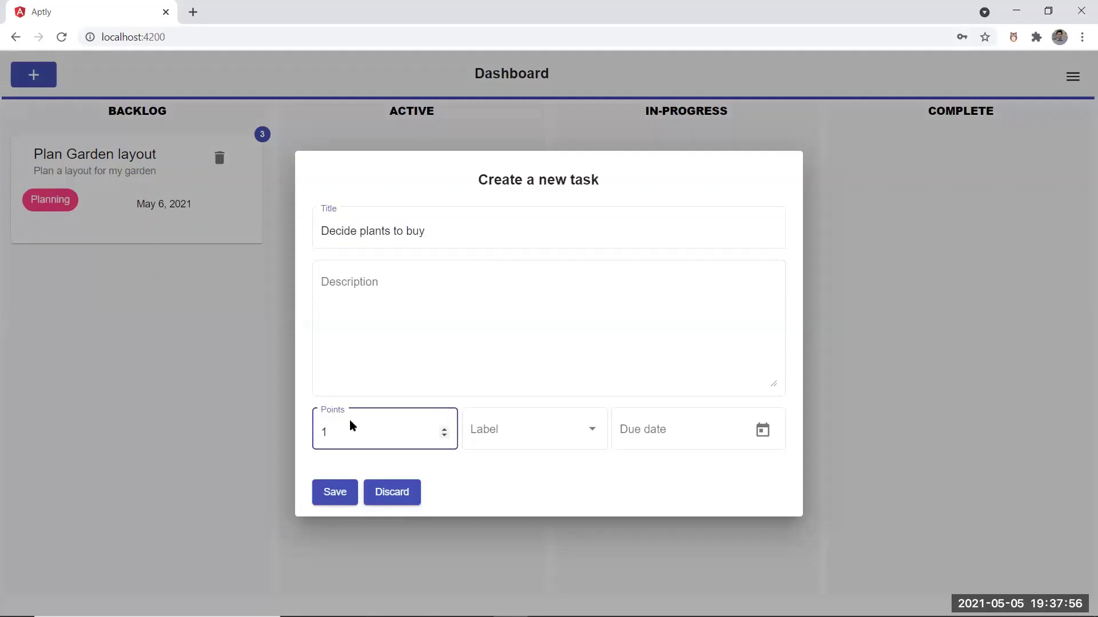
{"action": "left_click", "coordinate": [522, 447]}
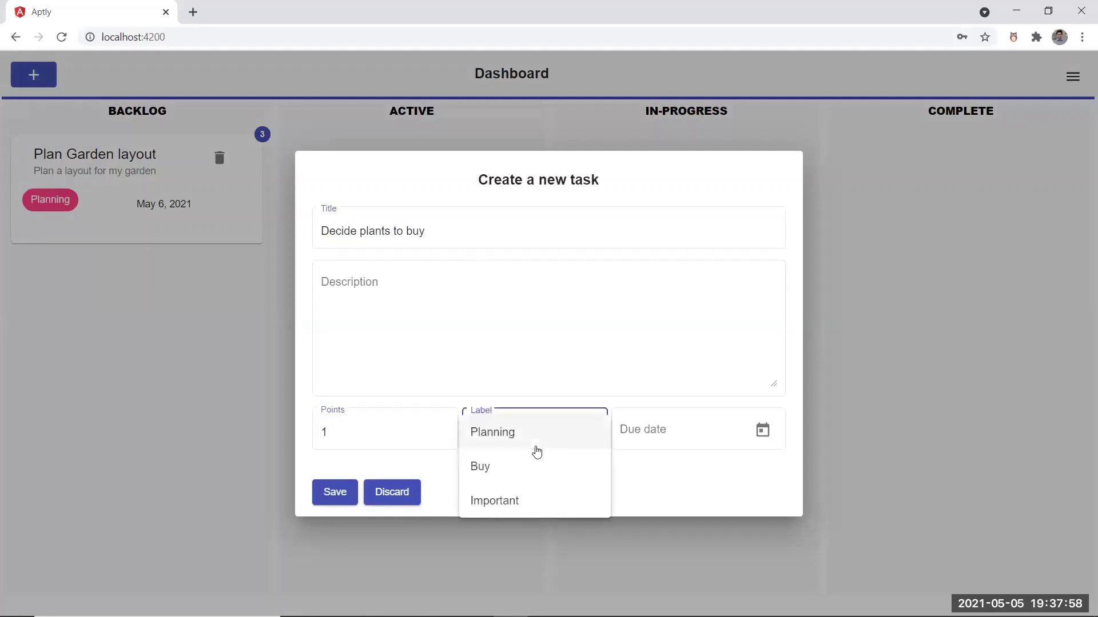
{"action": "left_click", "coordinate": [478, 467]}
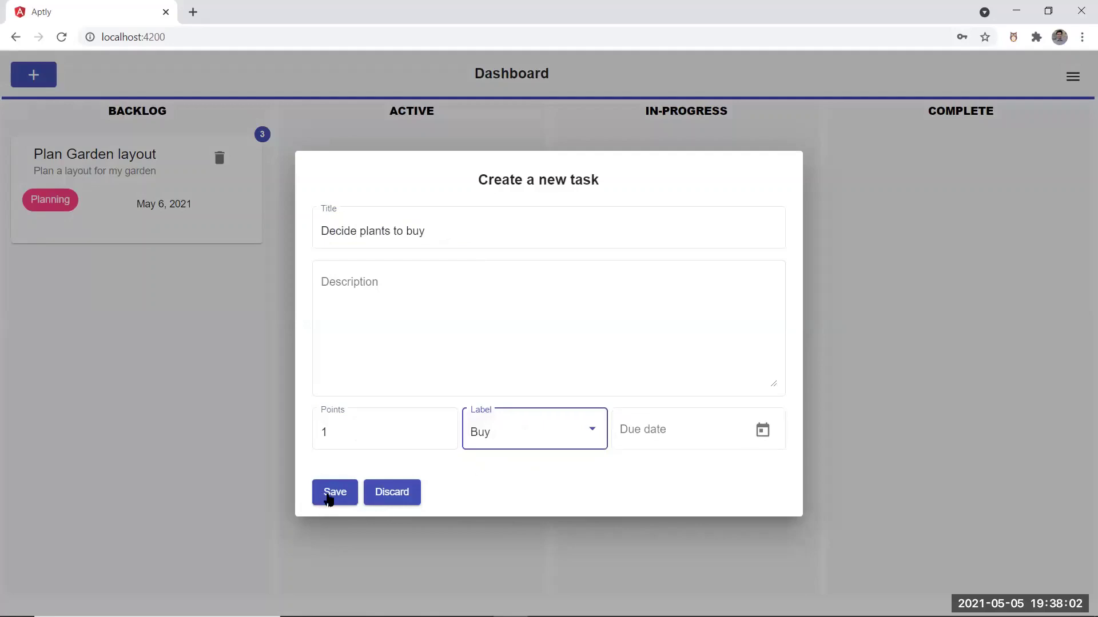
{"action": "left_click", "coordinate": [327, 495]}
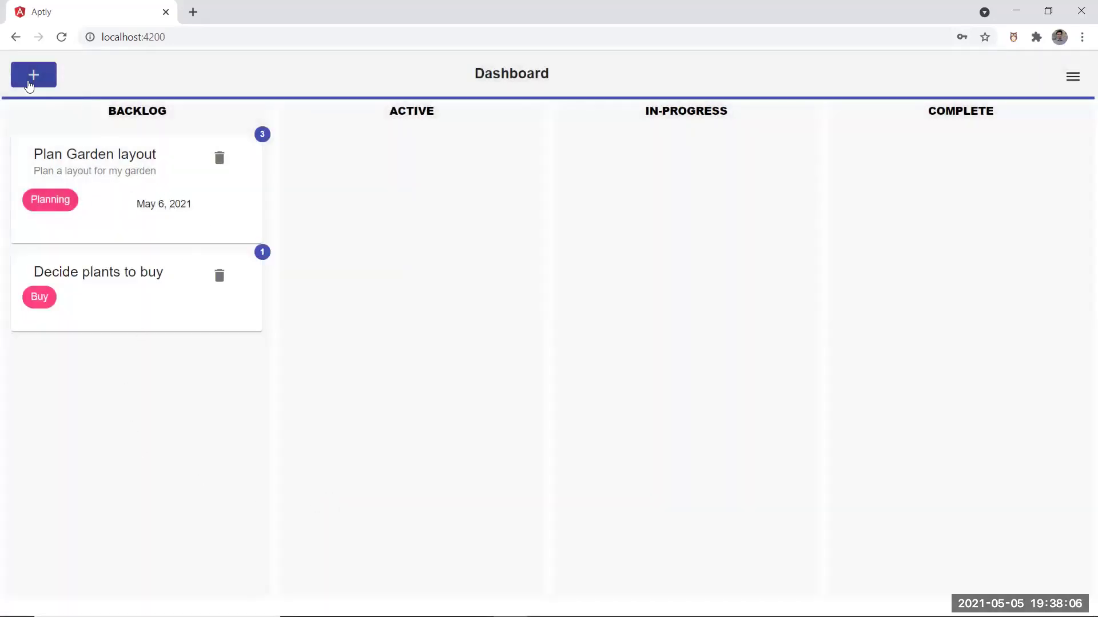
Add a 'Prepare soil' task with the description 'Preapare soil for planting'
{"action": "left_click", "coordinate": [32, 84]}
{"action": "left_click", "coordinate": [415, 224]}
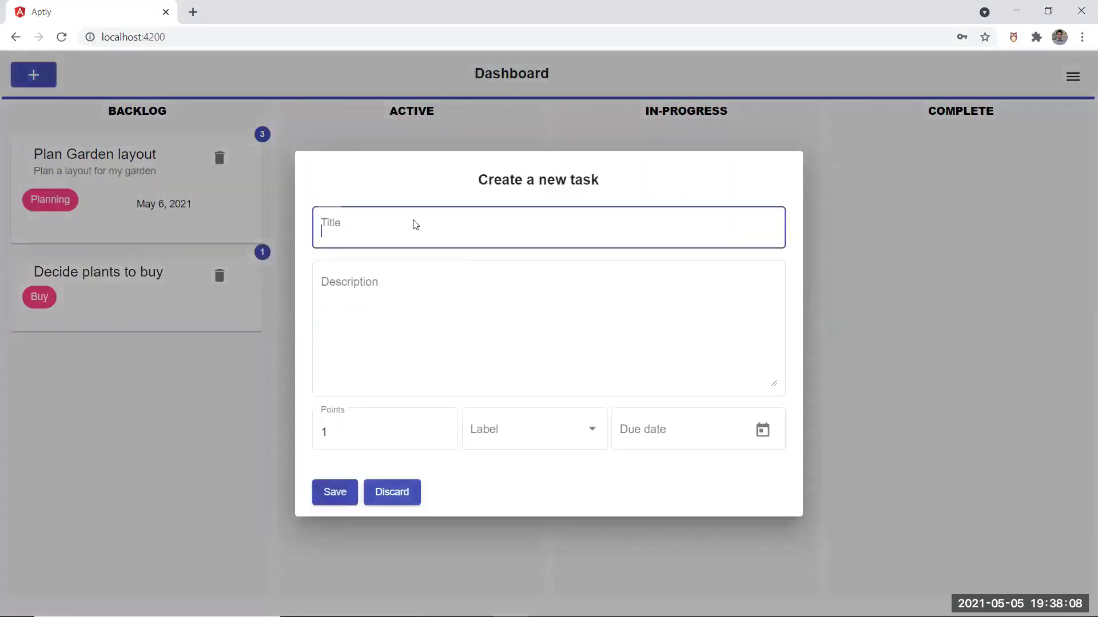
{"action": "type", "text": "Prepare soil"}
{"action": "left_click", "coordinate": [438, 348]}
{"action": "type", "text": "P"}
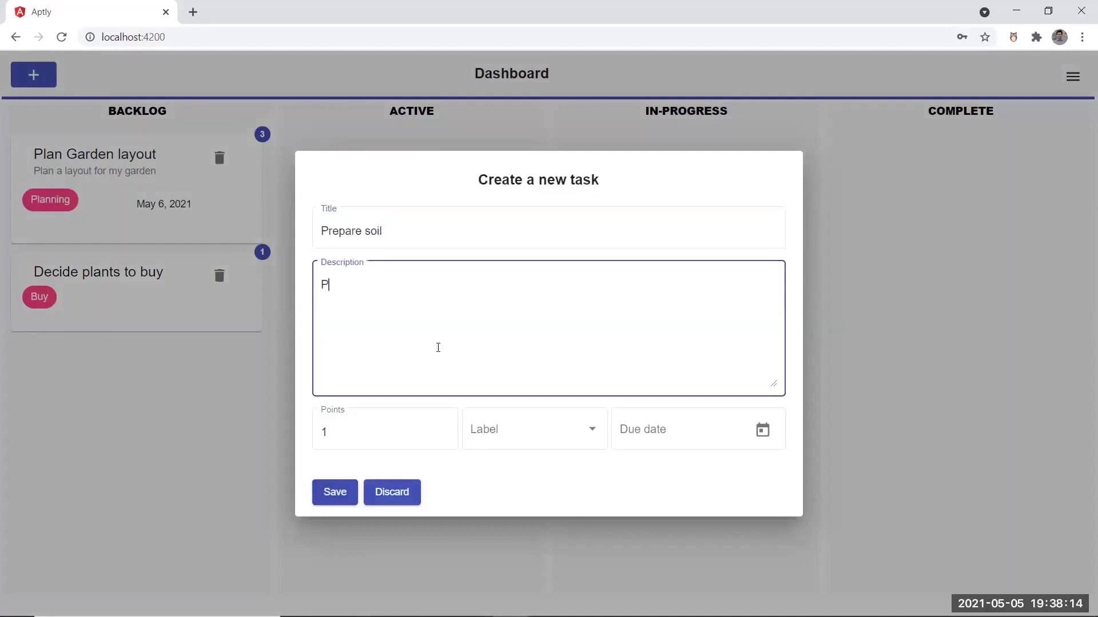
{"action": "type", "text": "reapare soil for planting"}
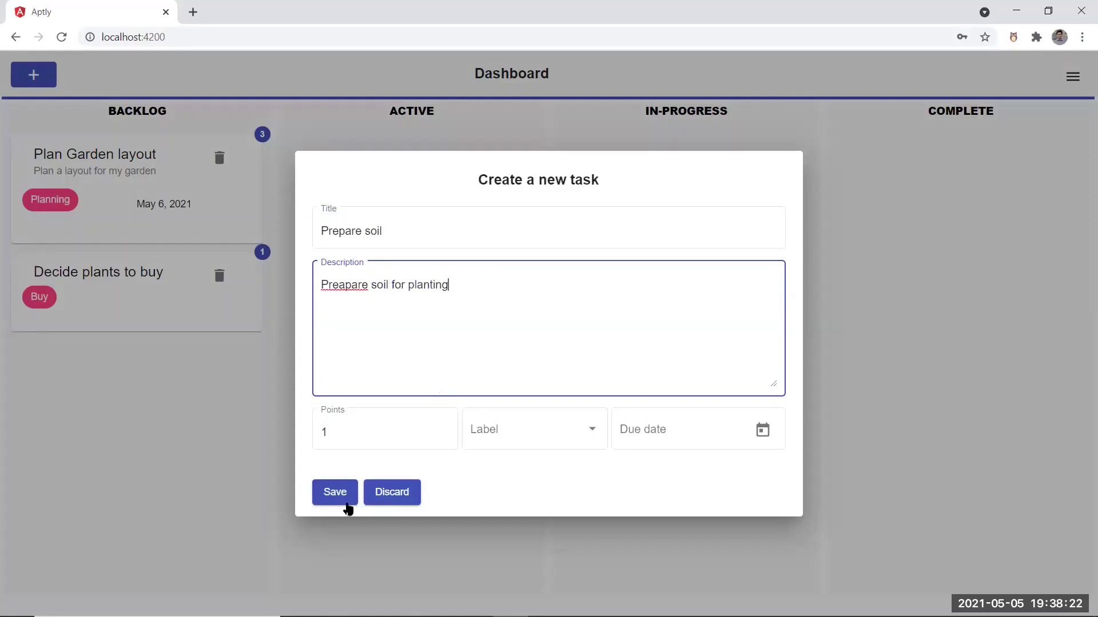
{"action": "left_click", "coordinate": [330, 495]}
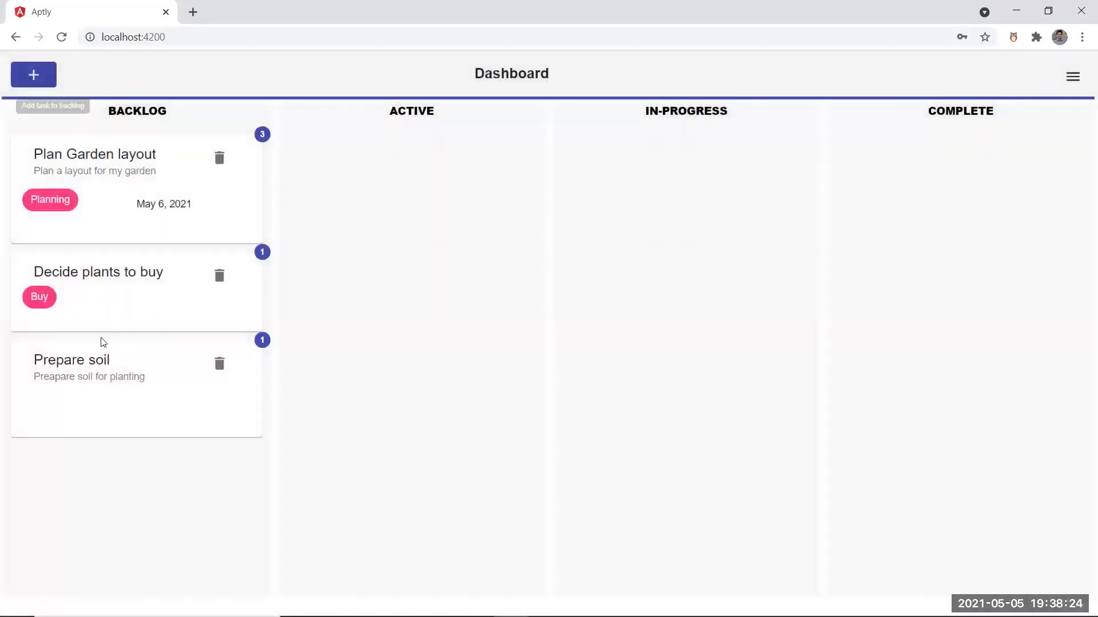
Create a 'Buy fertilizer' task labelled Buy, then delete its card
{"action": "left_click", "coordinate": [29, 76]}
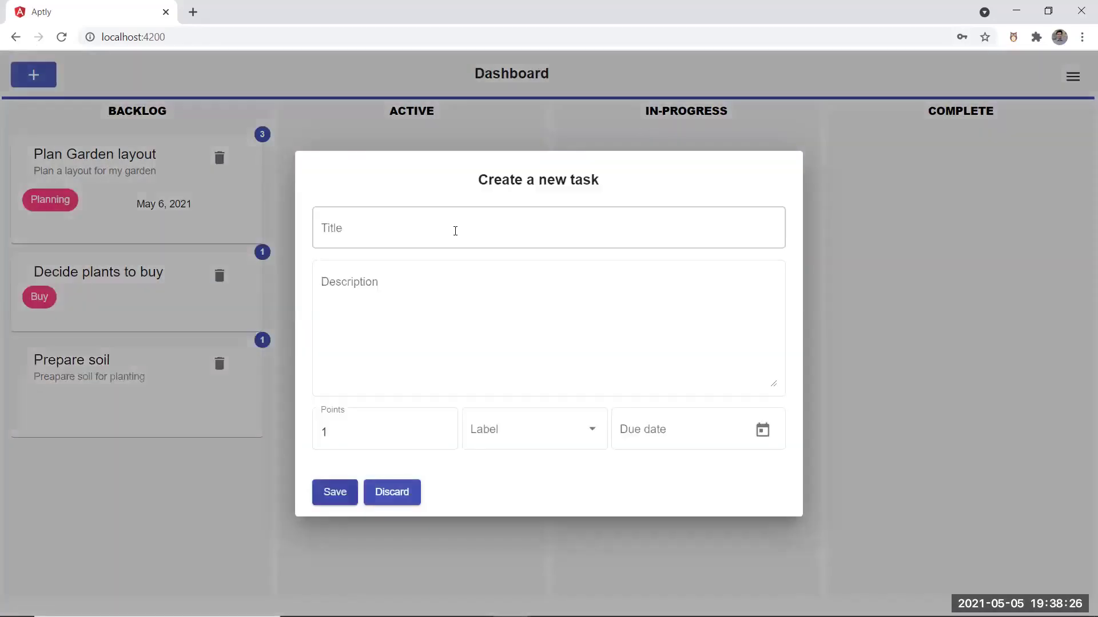
{"action": "left_click", "coordinate": [455, 235]}
{"action": "type", "text": "Buy fertilizer"}
{"action": "left_click", "coordinate": [526, 434]}
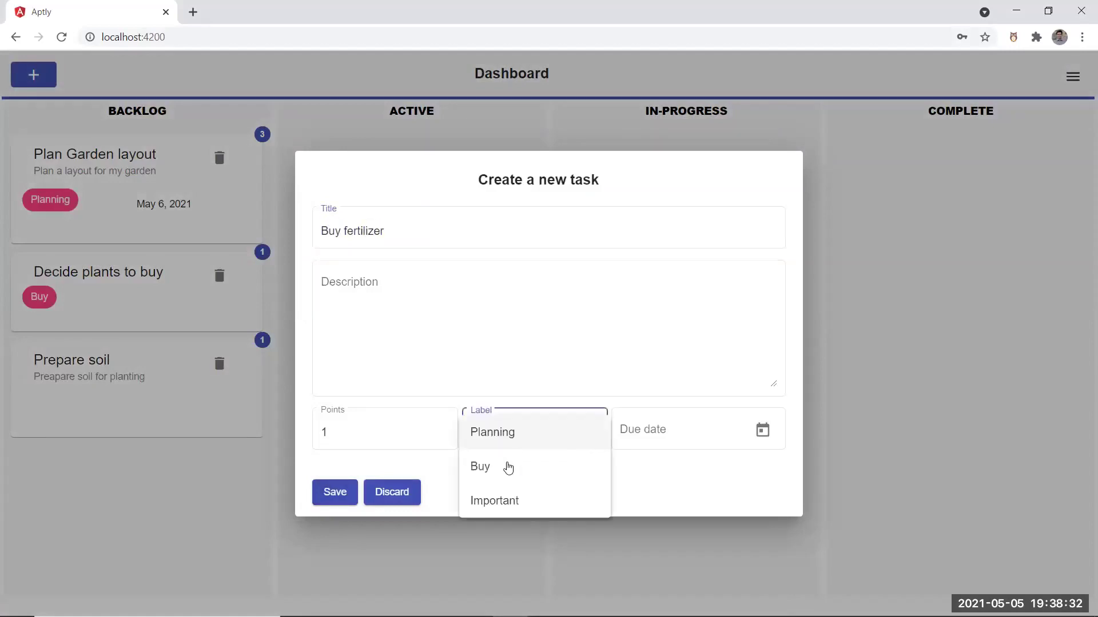
{"action": "left_click", "coordinate": [509, 467]}
{"action": "left_click", "coordinate": [335, 494]}
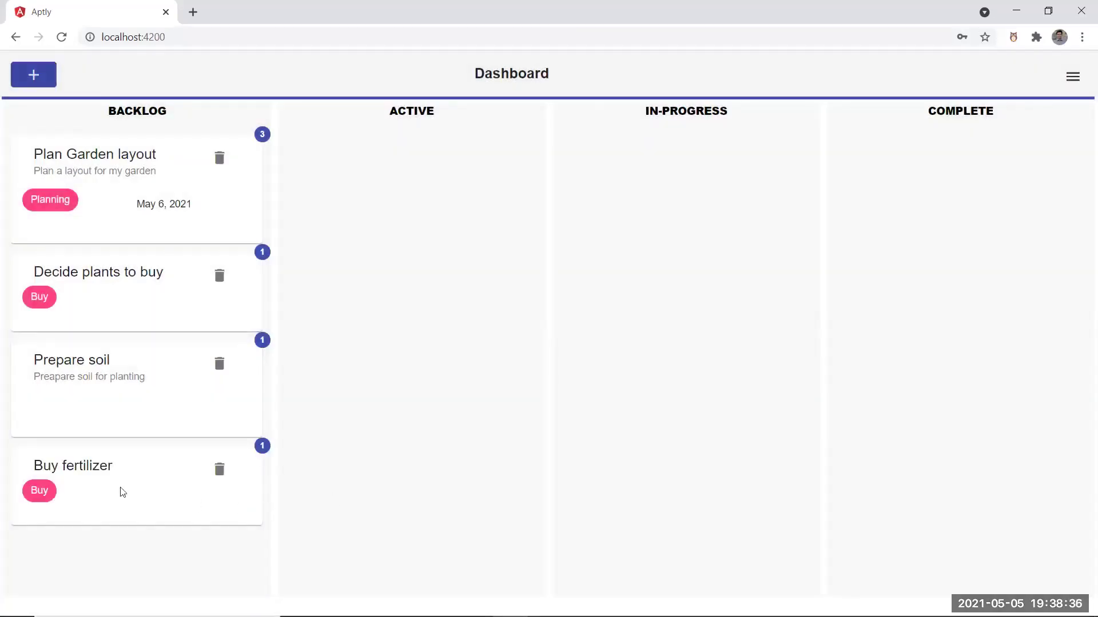
{"action": "left_click", "coordinate": [220, 471]}
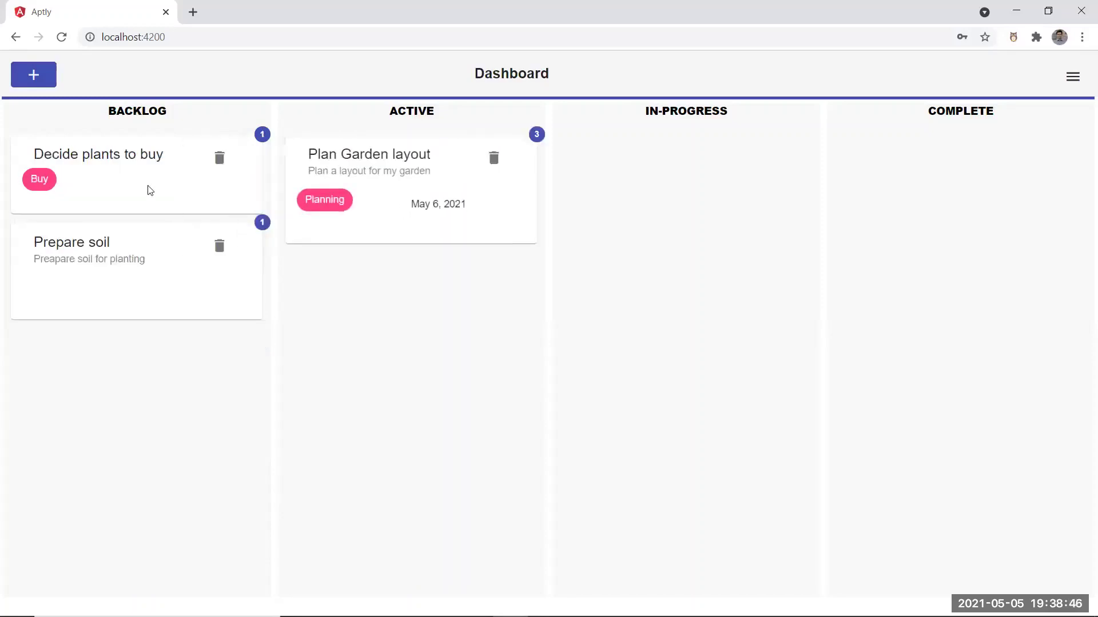
Drag all three garden tasks through Active and In-Progress into Complete
{"action": "left_click_drag", "start_coordinate": [175, 193], "coordinate": [402, 389]}
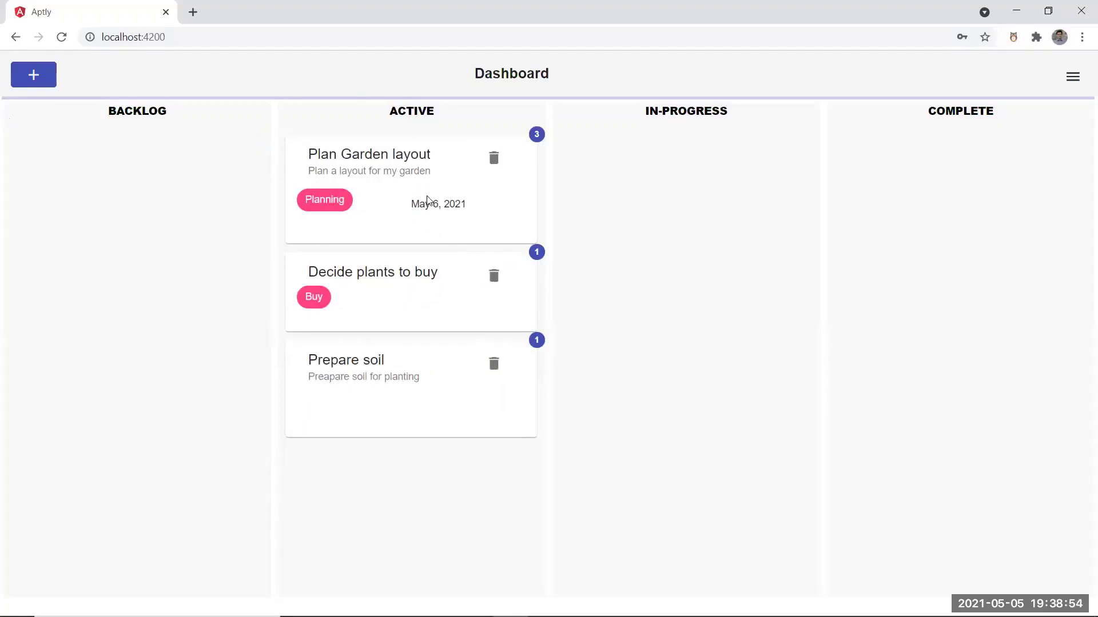
{"action": "left_click_drag", "start_coordinate": [427, 200], "coordinate": [661, 222]}
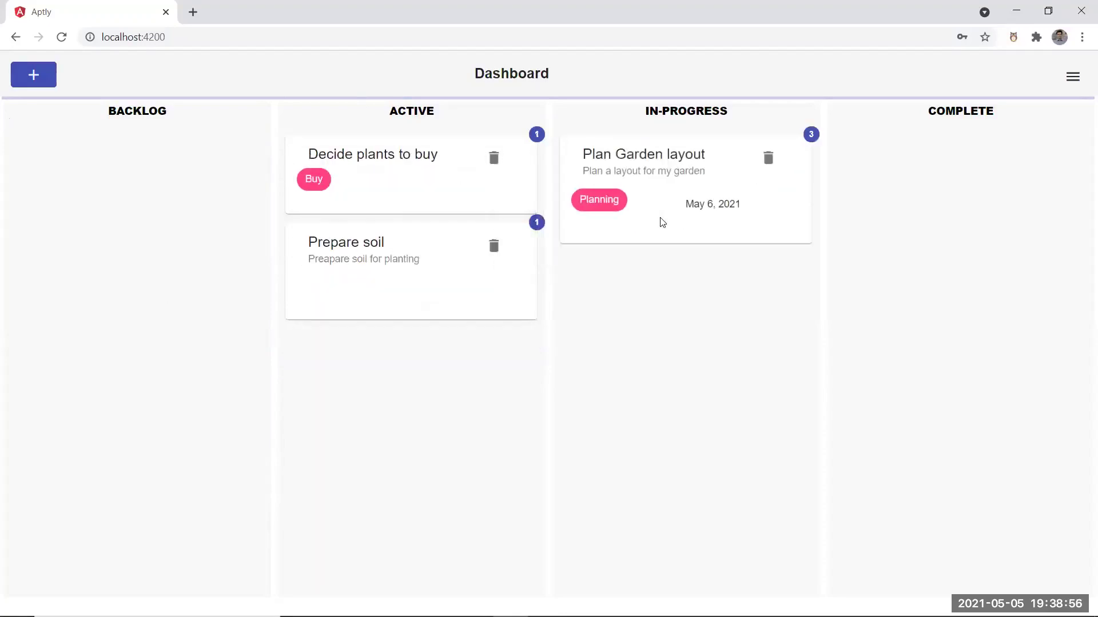
{"action": "left_click_drag", "start_coordinate": [387, 166], "coordinate": [647, 317]}
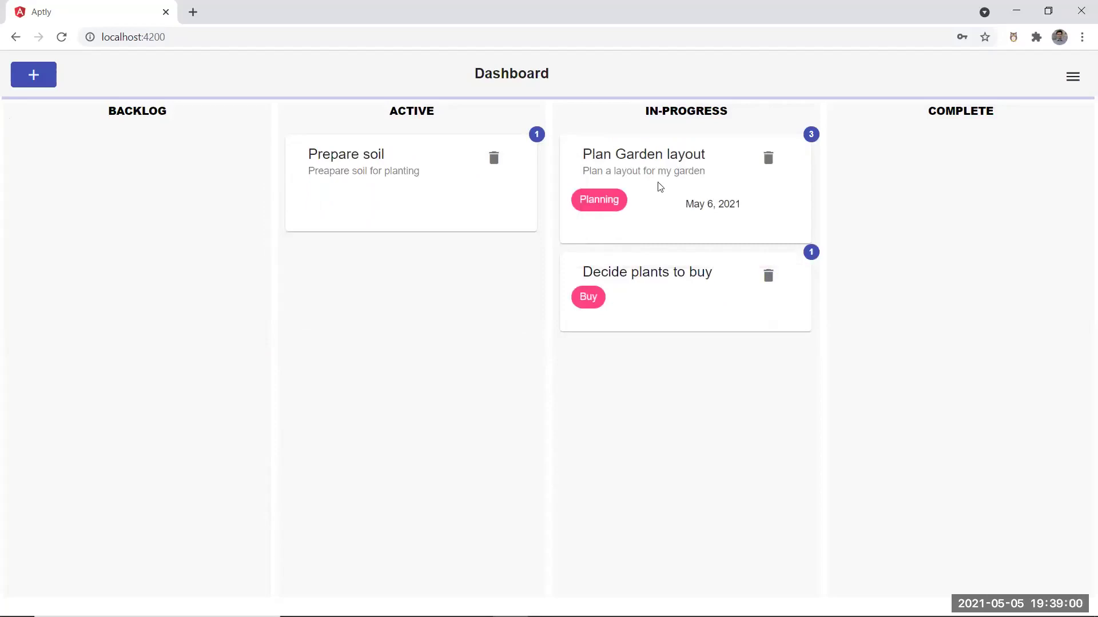
{"action": "left_click_drag", "start_coordinate": [676, 205], "coordinate": [955, 188]}
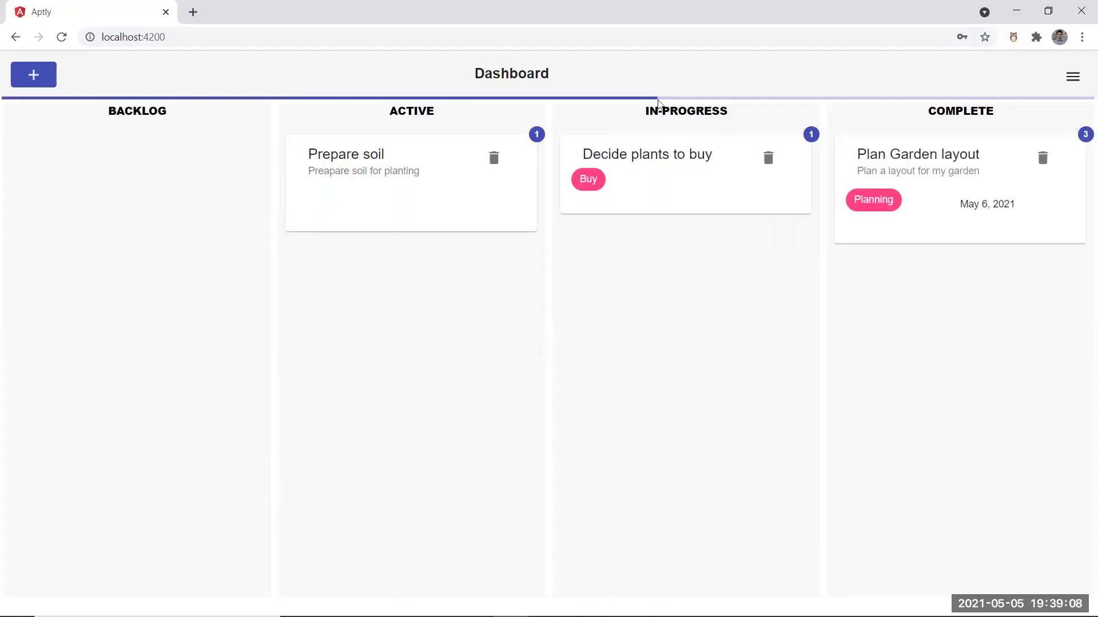
{"action": "left_click_drag", "start_coordinate": [654, 175], "coordinate": [889, 301]}
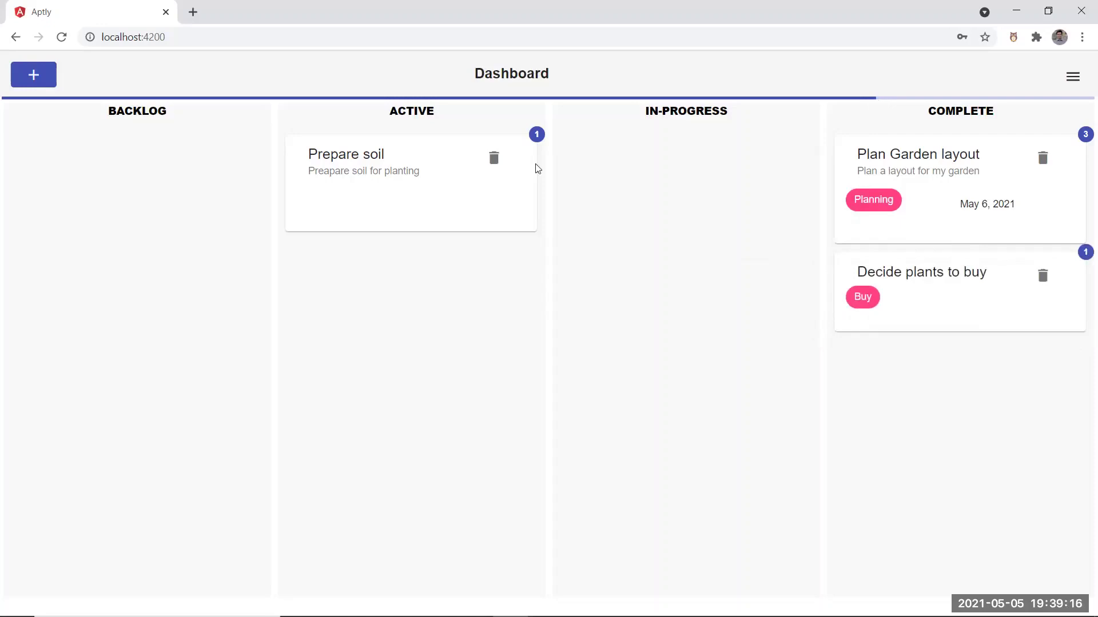
{"action": "left_click_drag", "start_coordinate": [430, 170], "coordinate": [836, 392]}
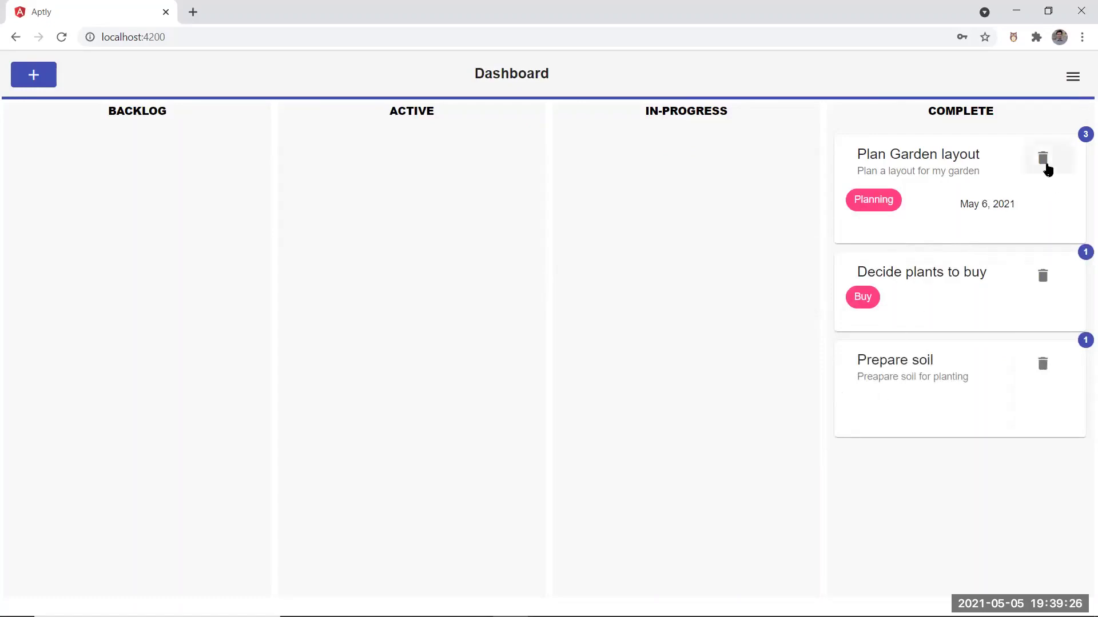
Delete the three completed cards and log out of Aptly
{"action": "left_click", "coordinate": [1046, 168]}
{"action": "left_click", "coordinate": [1046, 168]}
{"action": "left_click", "coordinate": [1046, 167]}
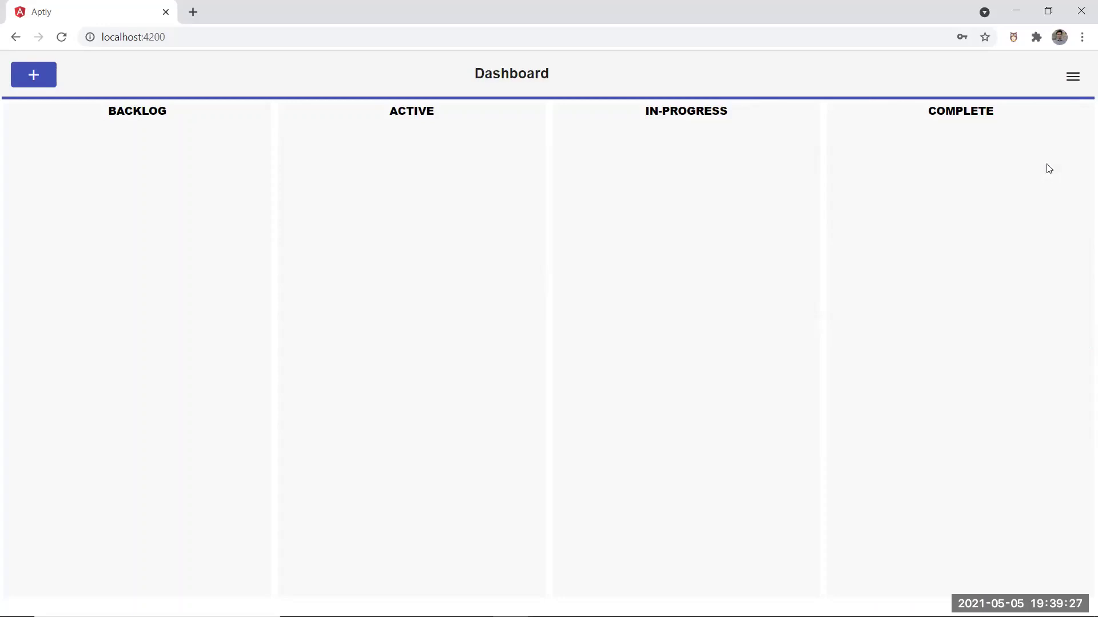
{"action": "left_click", "coordinate": [1072, 80]}
{"action": "left_click", "coordinate": [1028, 191]}
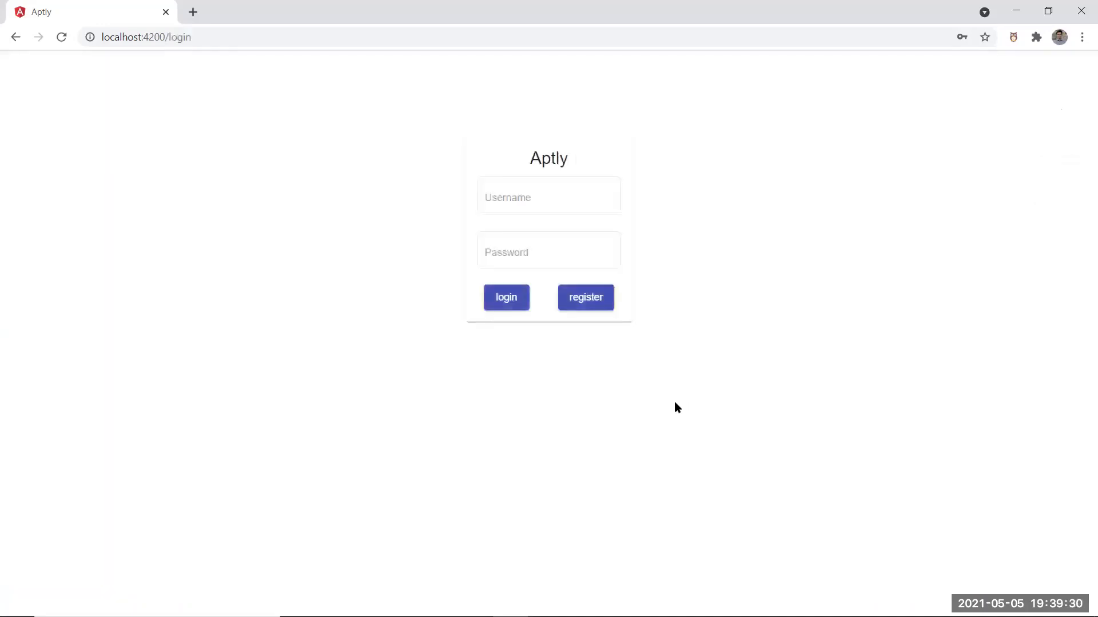